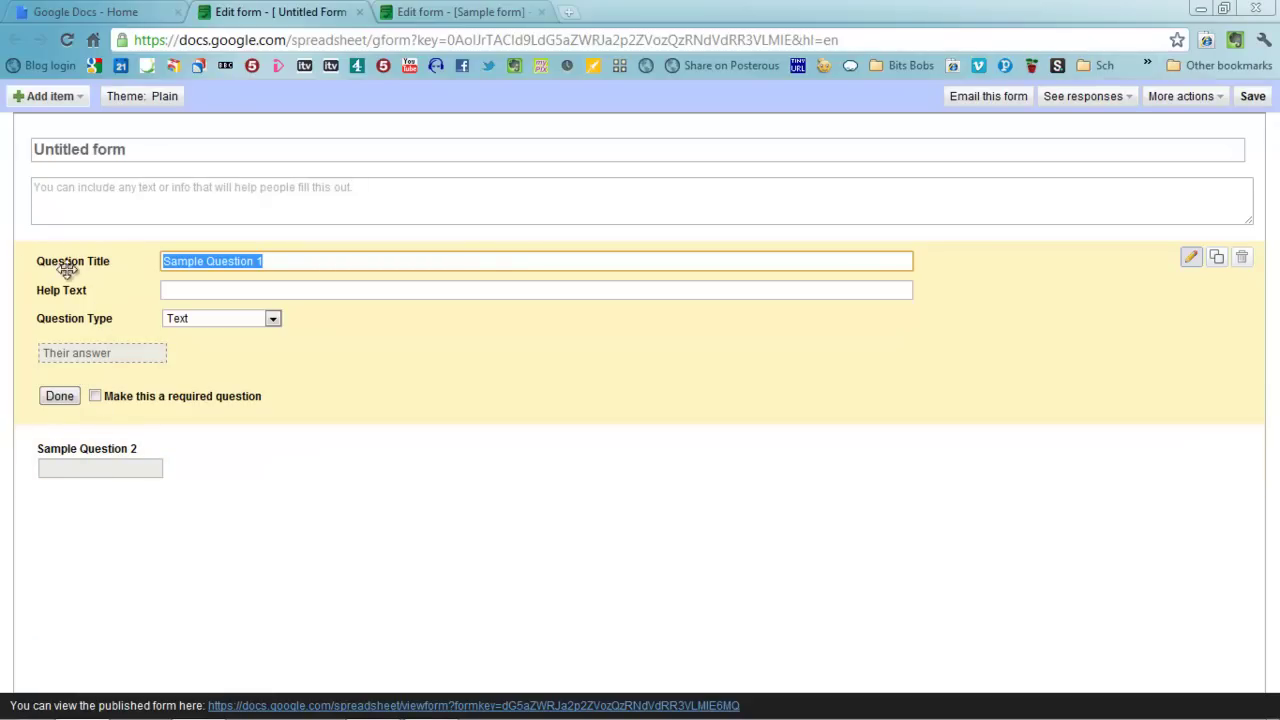
Title the form "Sample form 2" and enter the introductory text "Fill in the questions please"
click(104, 152)
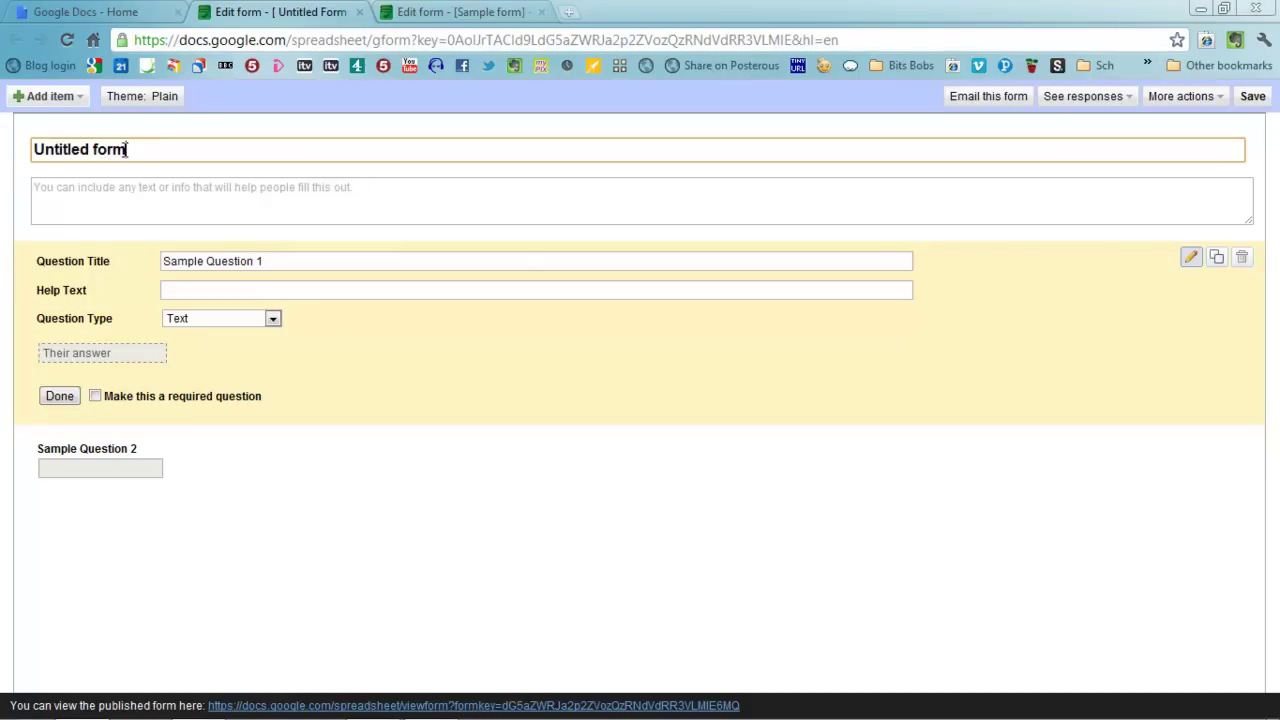
drag(125, 149, 8, 150)
text(Samp)
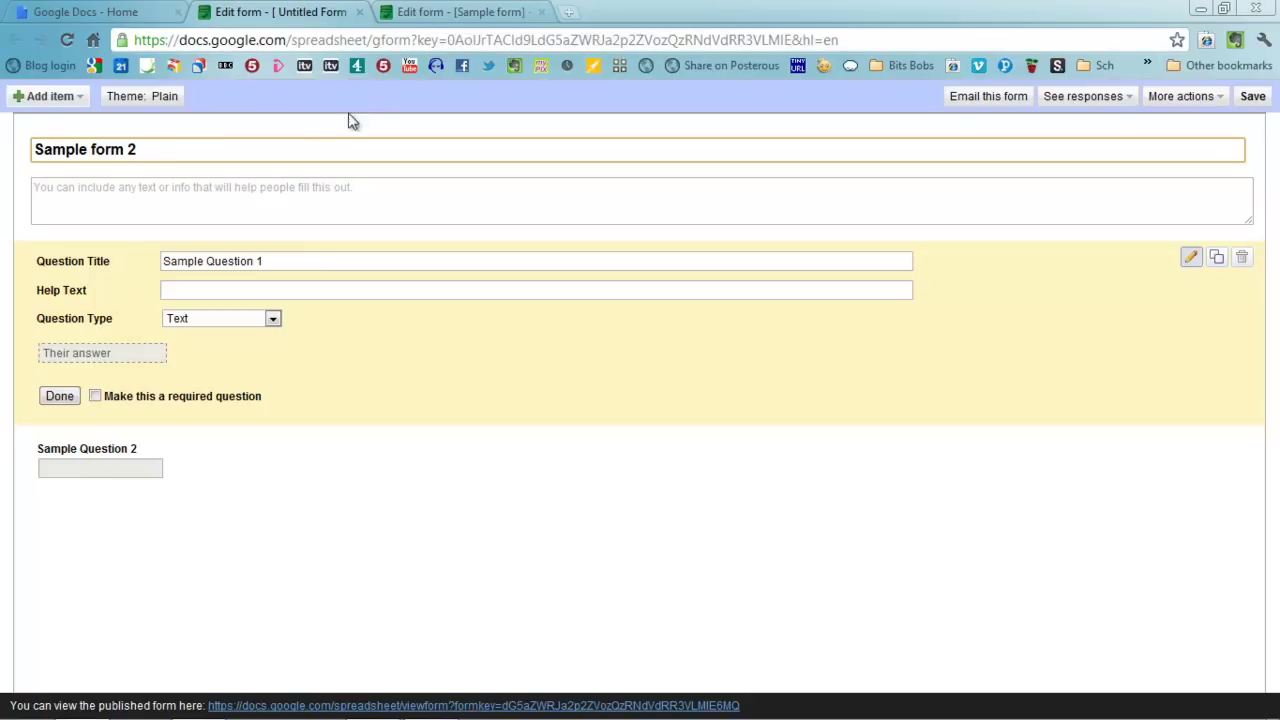
click(172, 195)
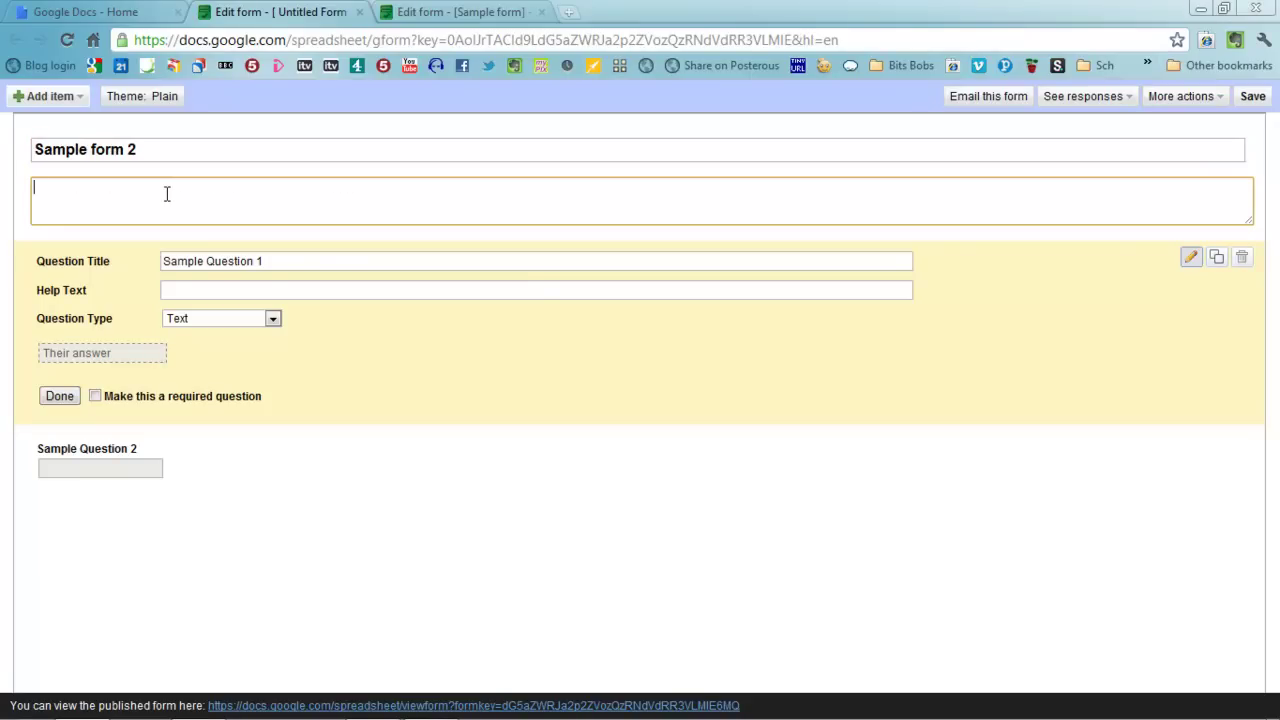
text(Fill in the questions please)
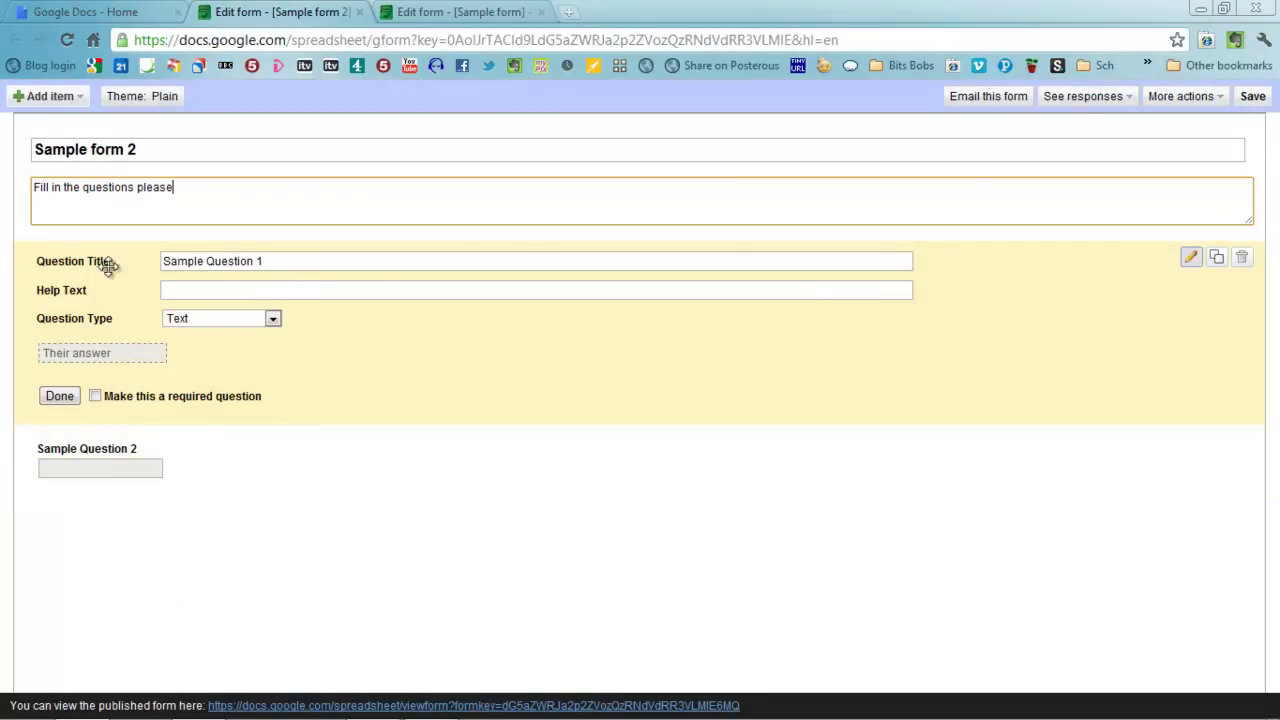
Set up the first question as a required text question titled "Name" with the help text "Please enter your name"
drag(294, 261, 147, 260)
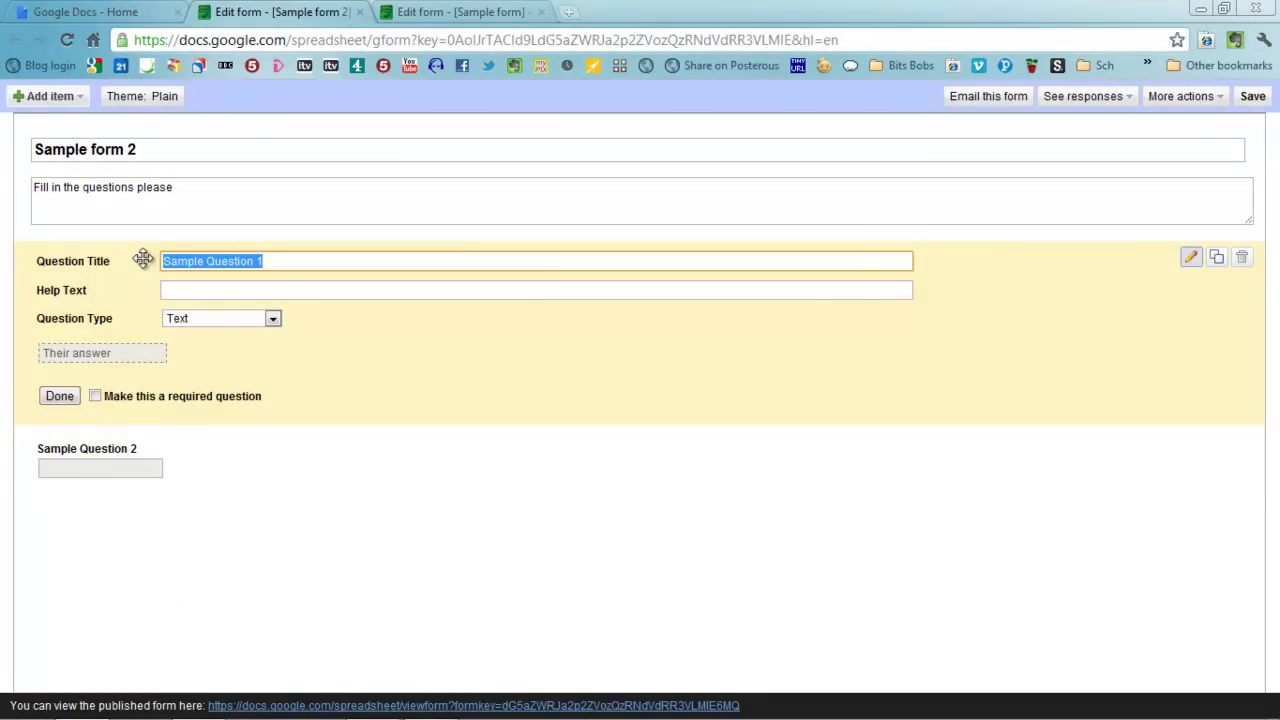
text(Name)
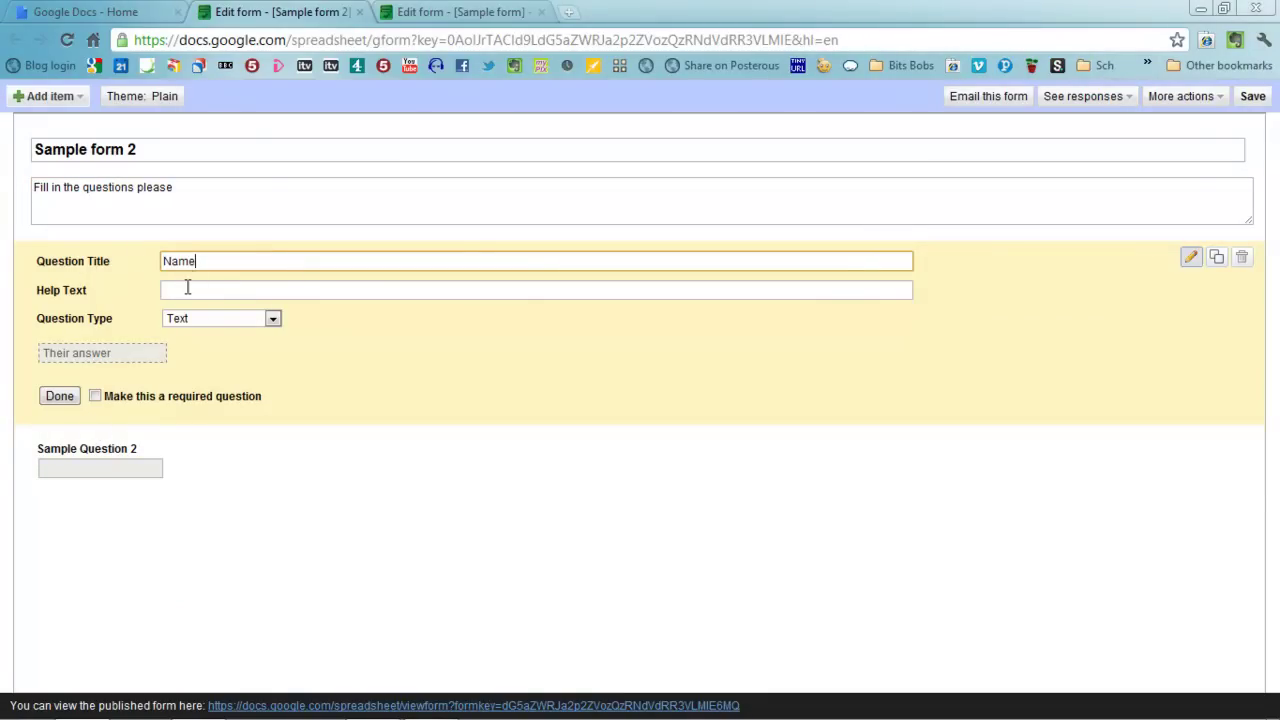
click(187, 289)
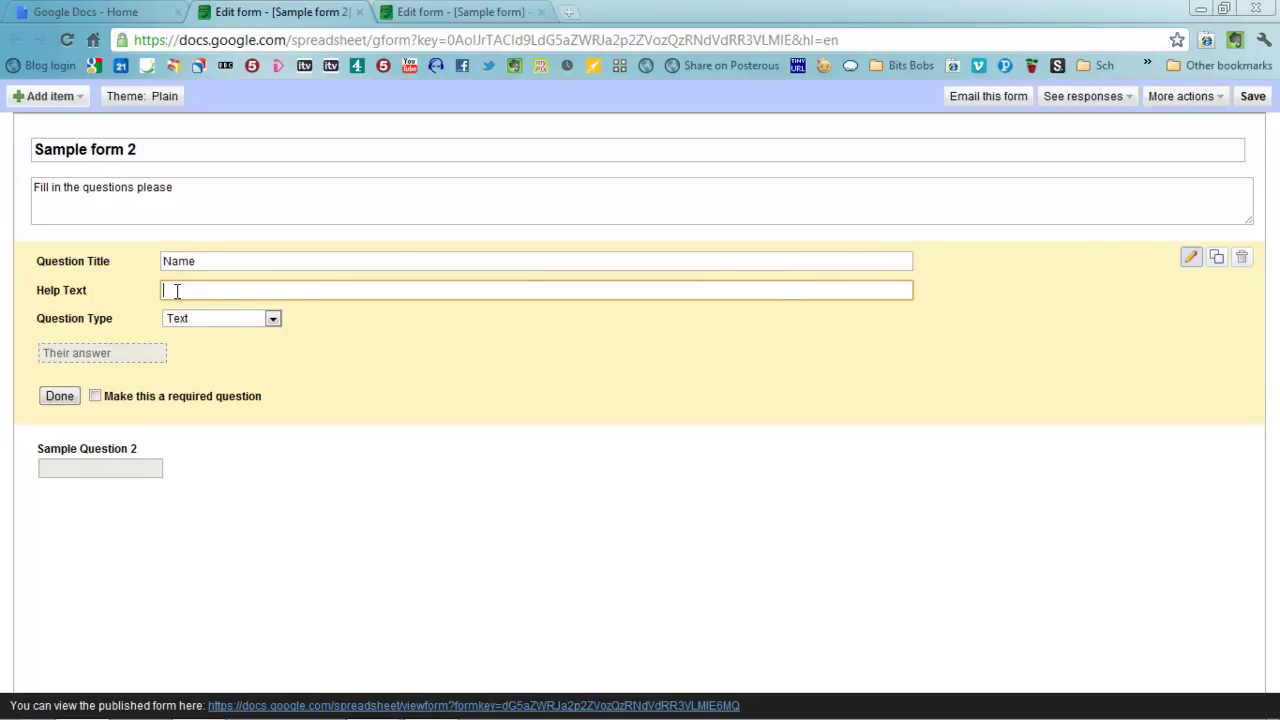
click(95, 397)
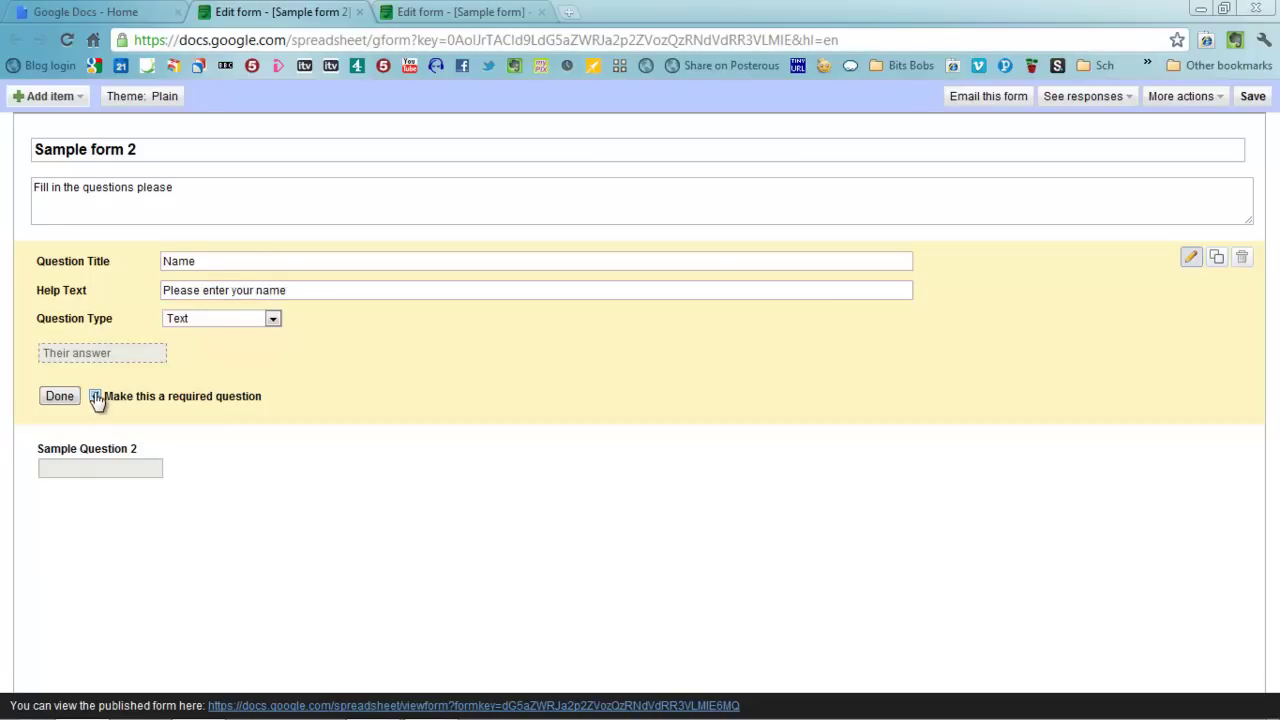
click(177, 398)
click(60, 397)
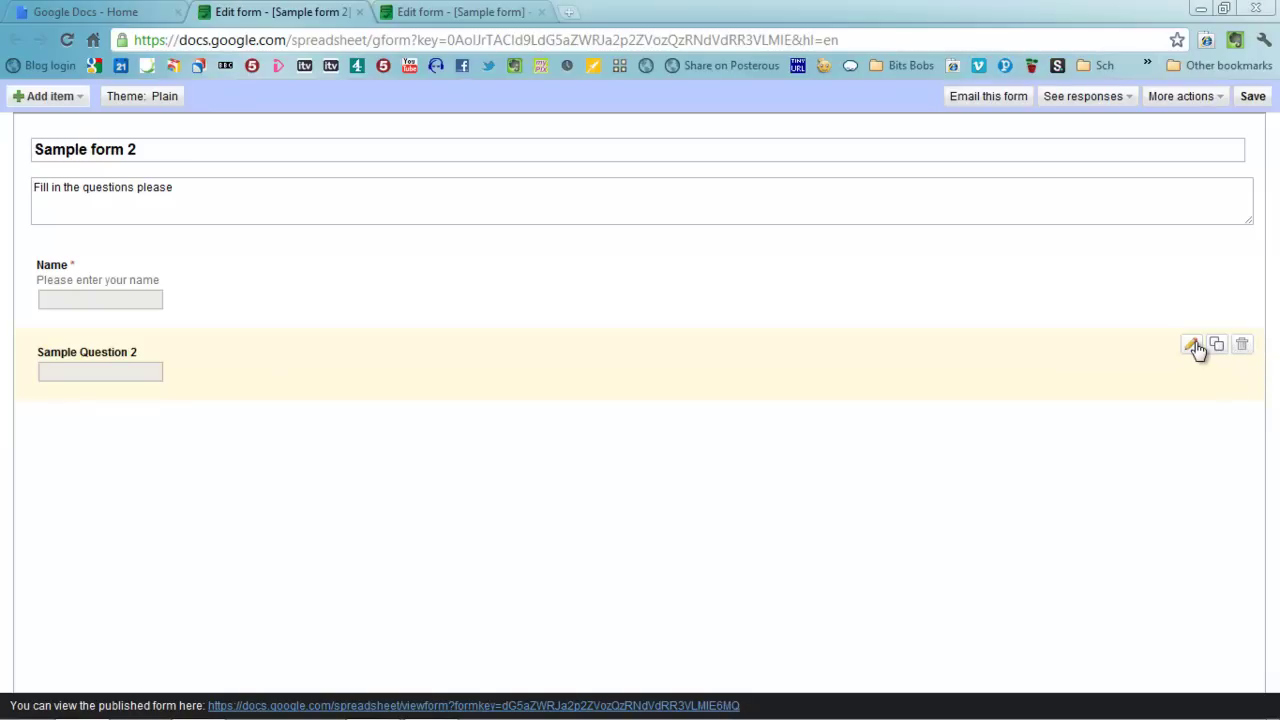
Change the second sample question to Paragraph text and title it "Explain what you have learnt today?"
click(1192, 345)
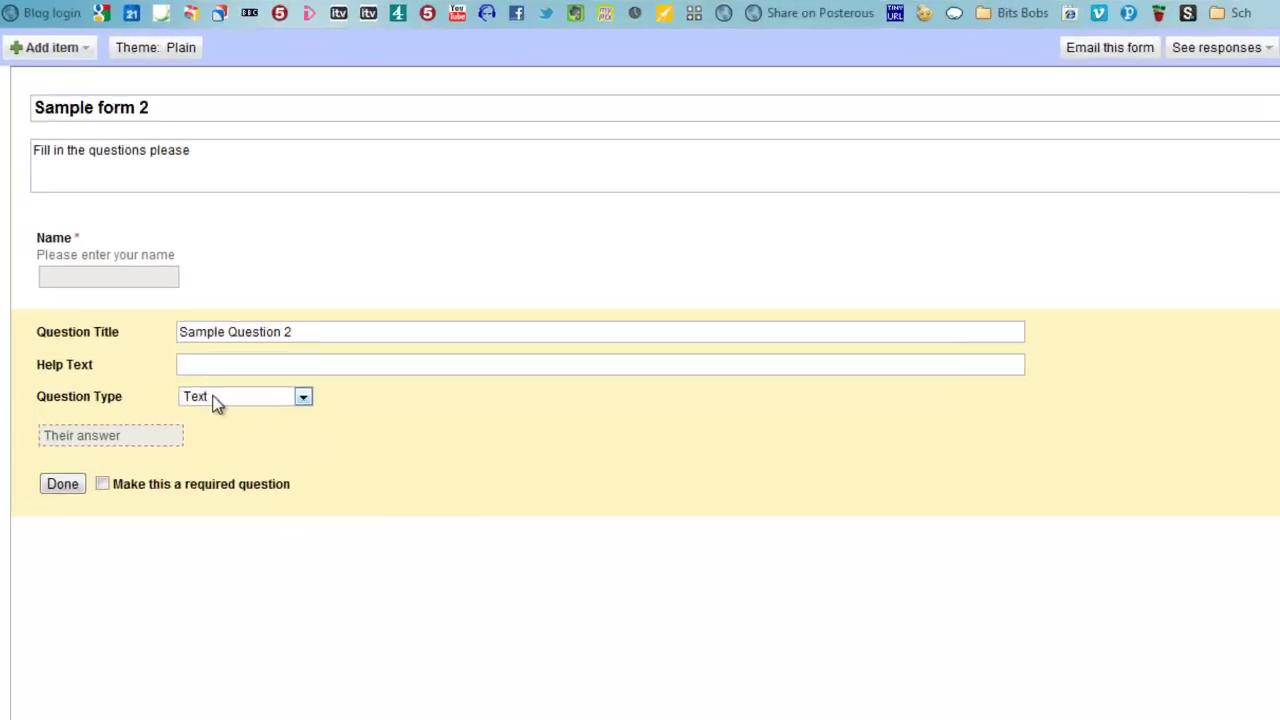
click(192, 405)
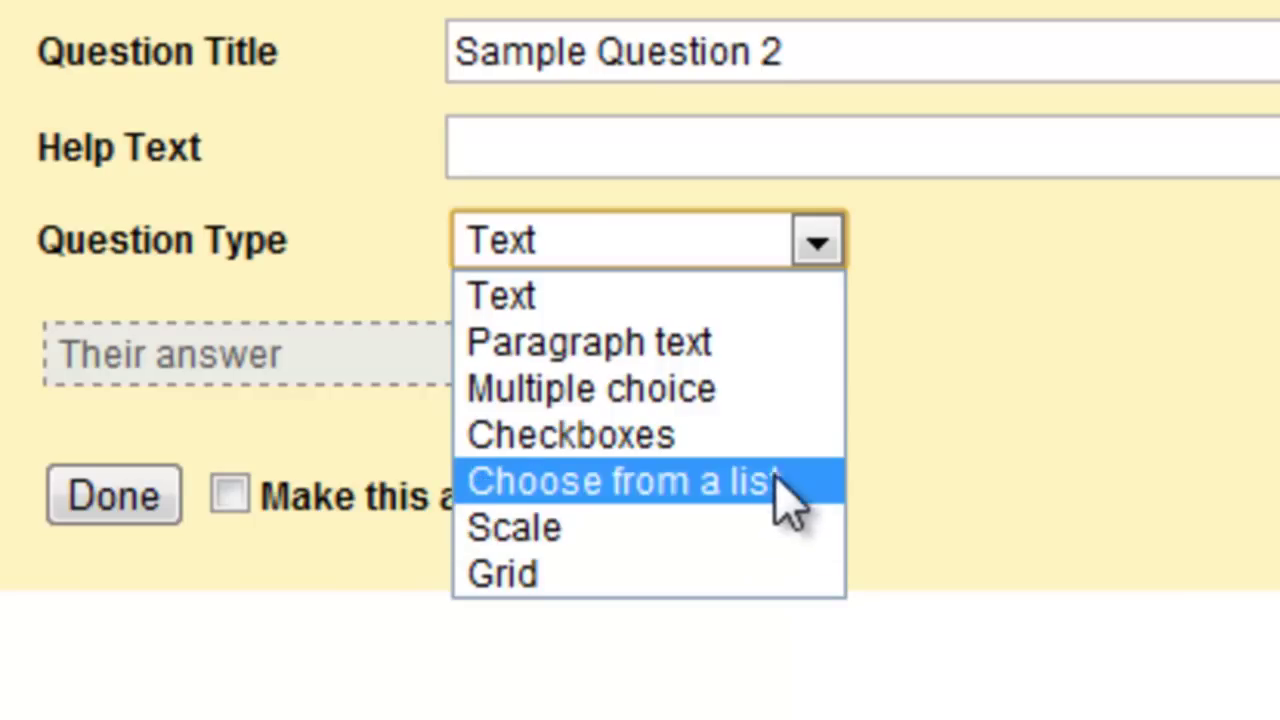
click(755, 342)
drag(835, 52, 363, 45)
text(Expa)
key(BackSpace)
text(l)
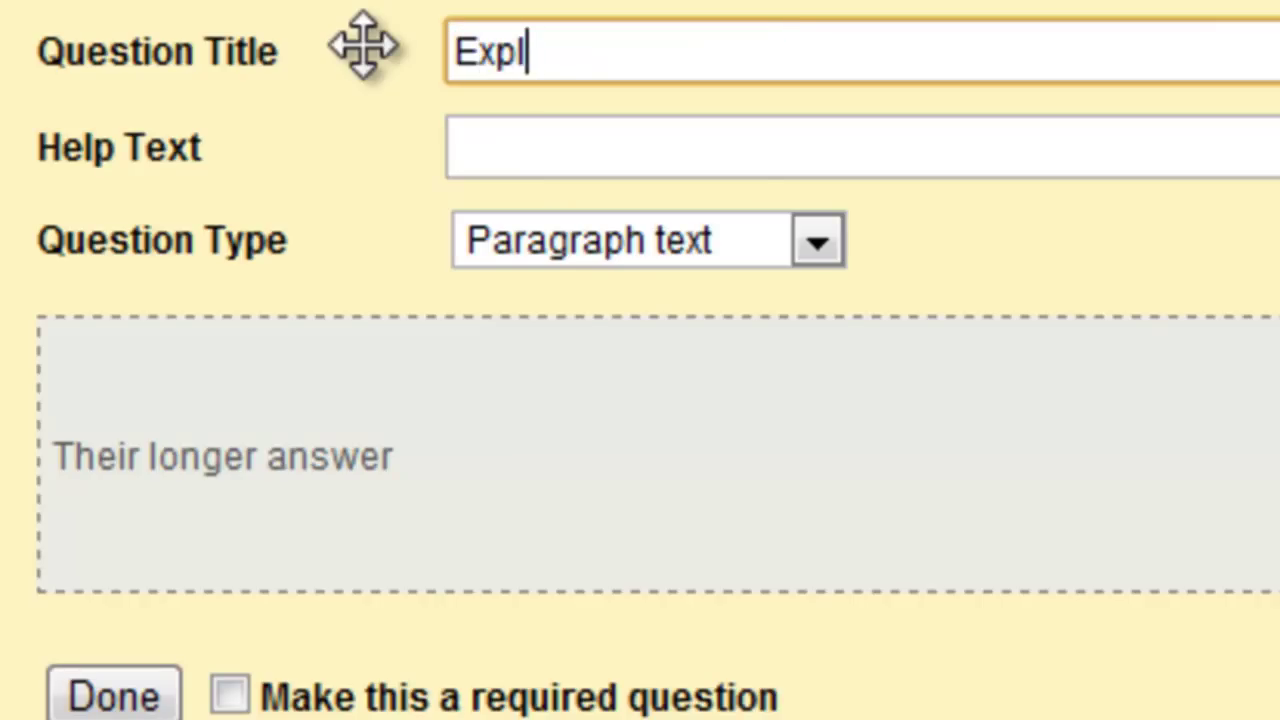
text(ain what you have learn)
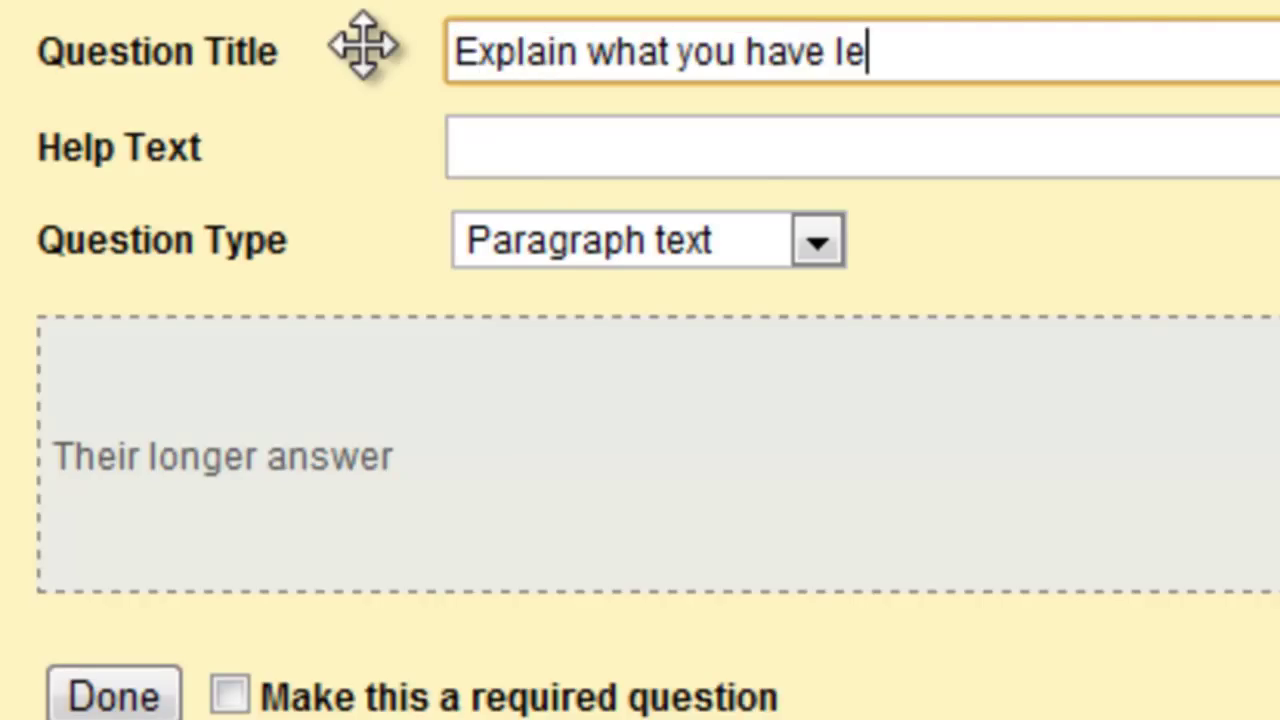
text(t today?)
Add the help text "In no more than 140 characters" to the paragraph question, make it required and finish editing it
key(Tab)
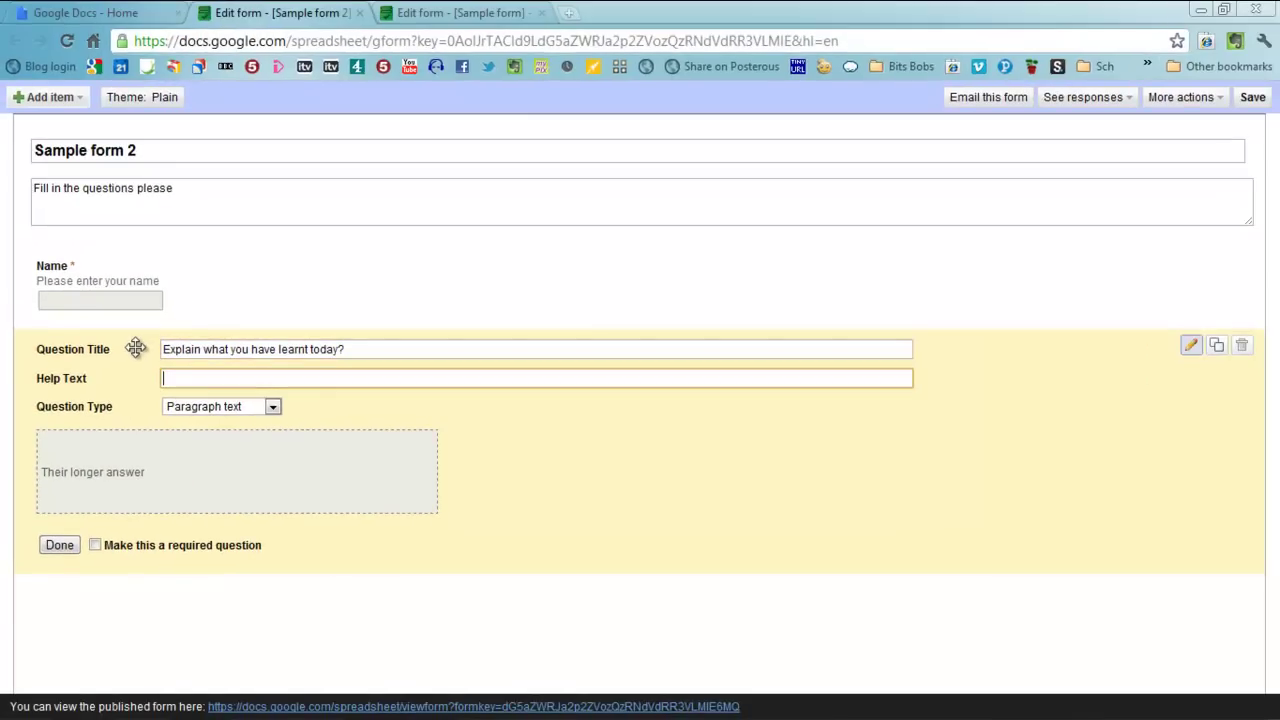
text(In nor)
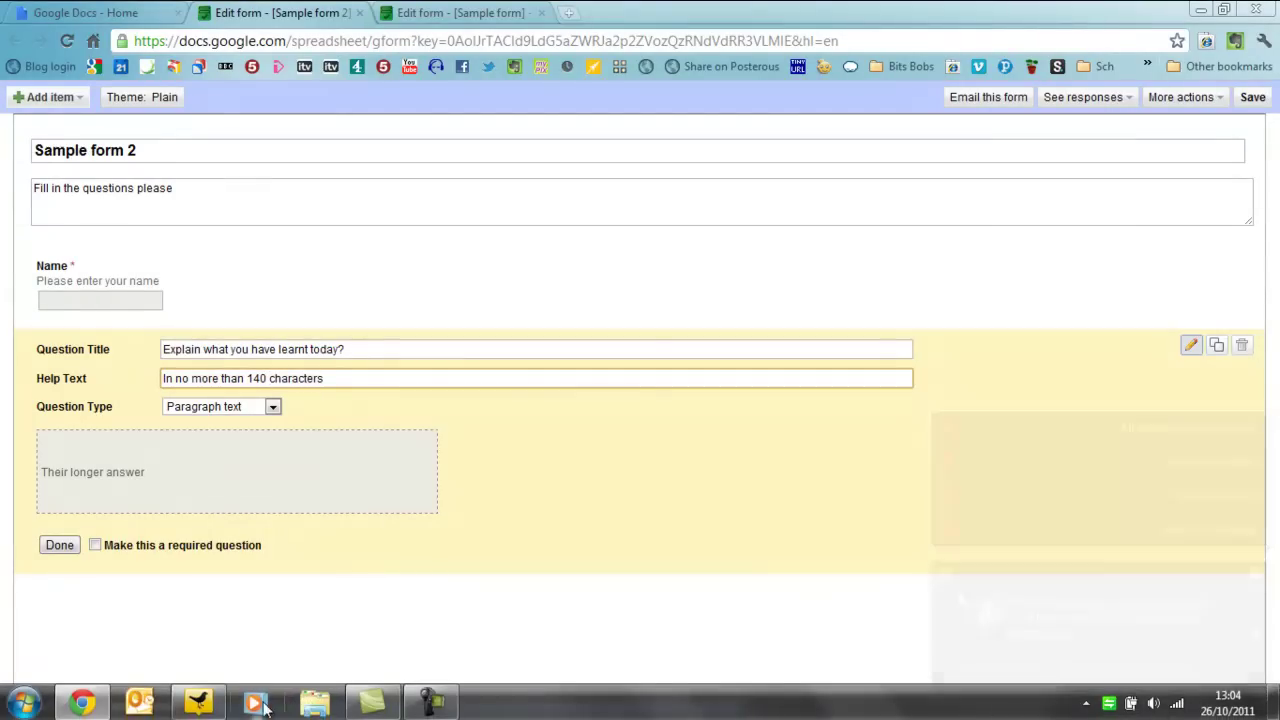
right_click(193, 705)
click(214, 657)
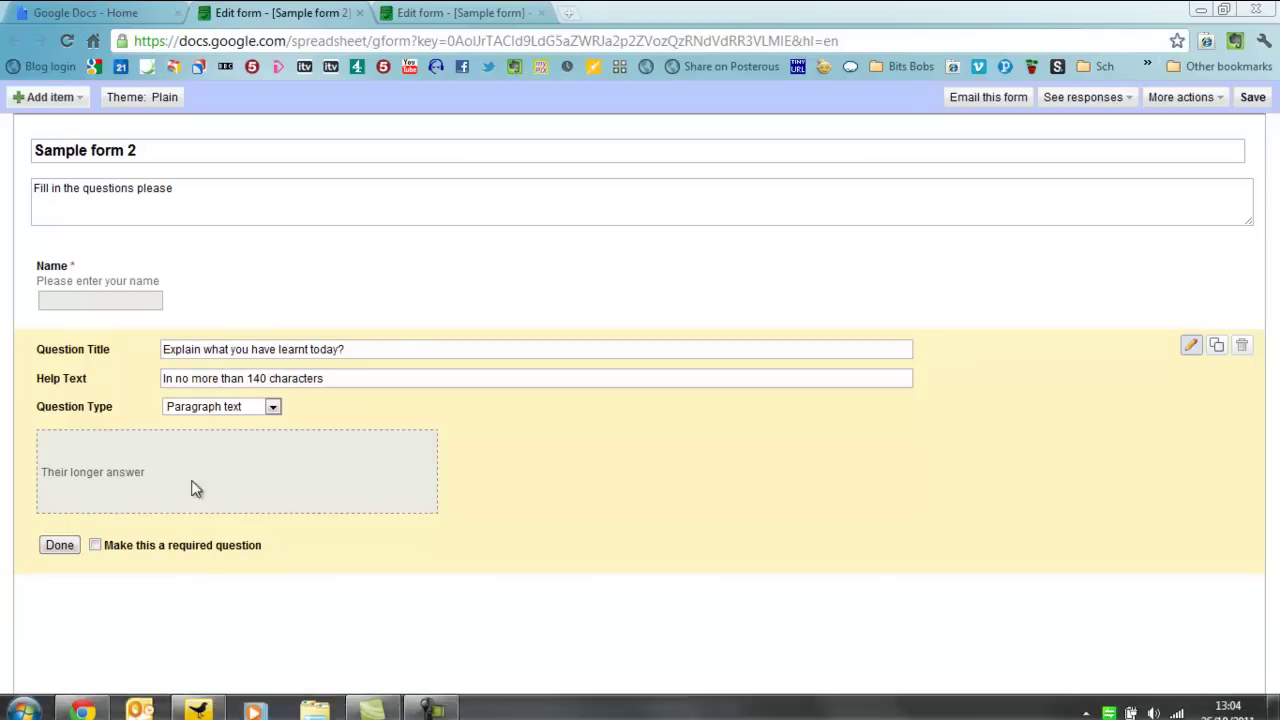
click(96, 546)
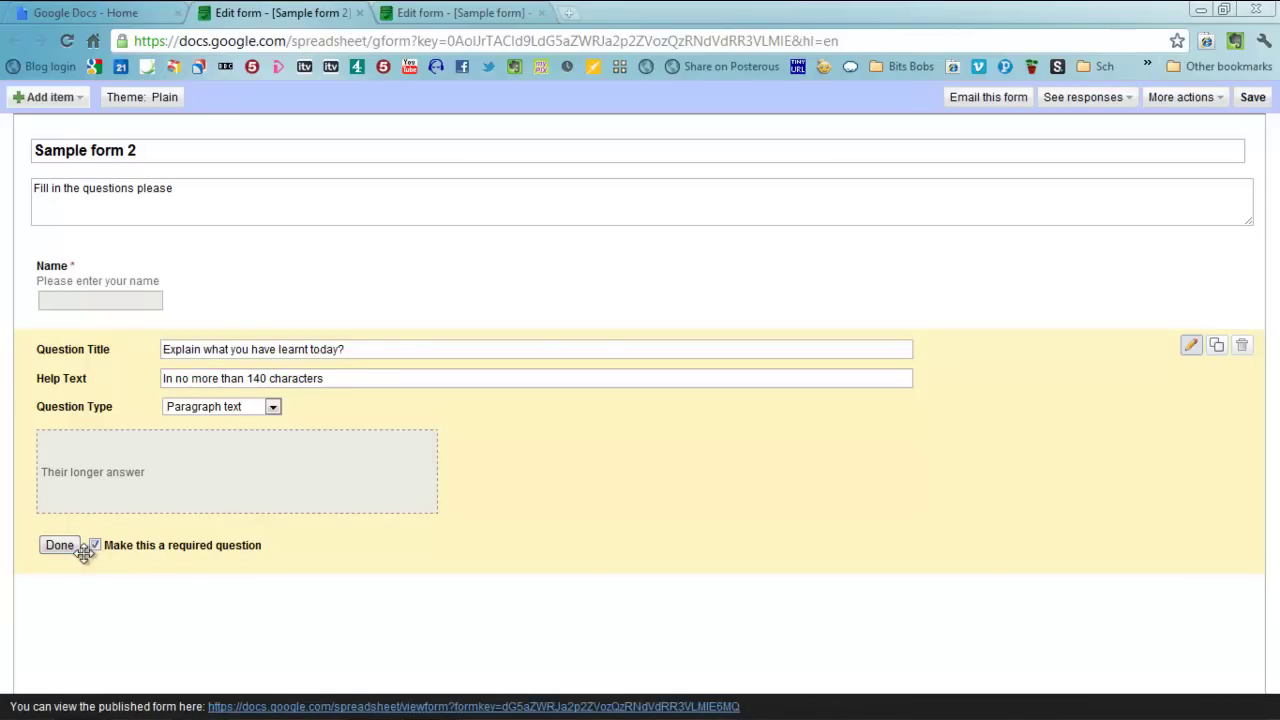
click(59, 546)
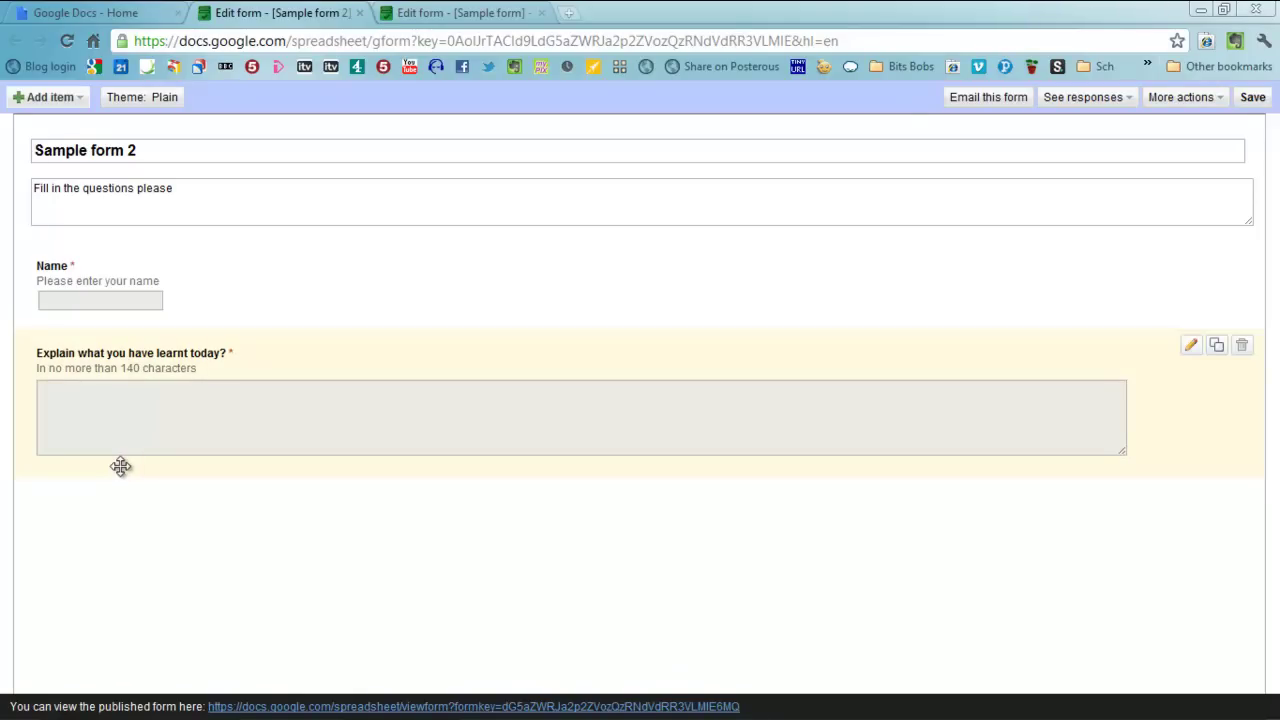
Switch to the other open form, "Sample form", and retitle it "Sample form 1"
click(449, 16)
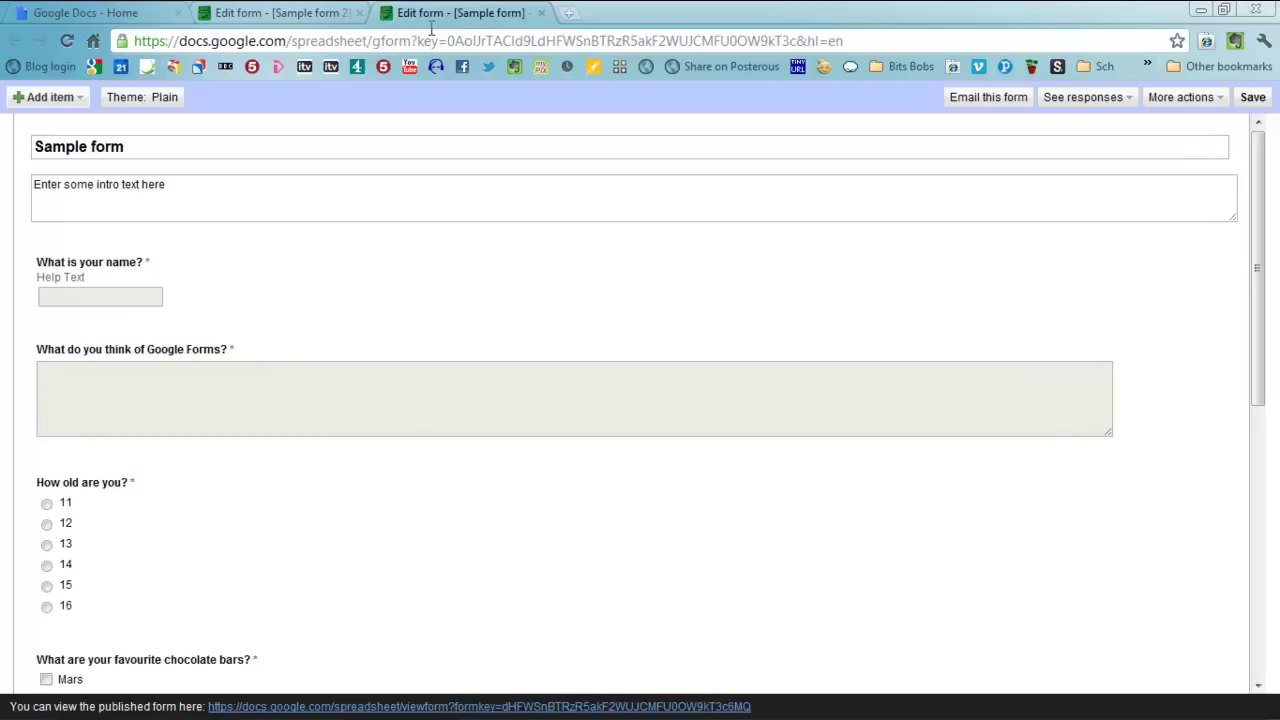
click(171, 148)
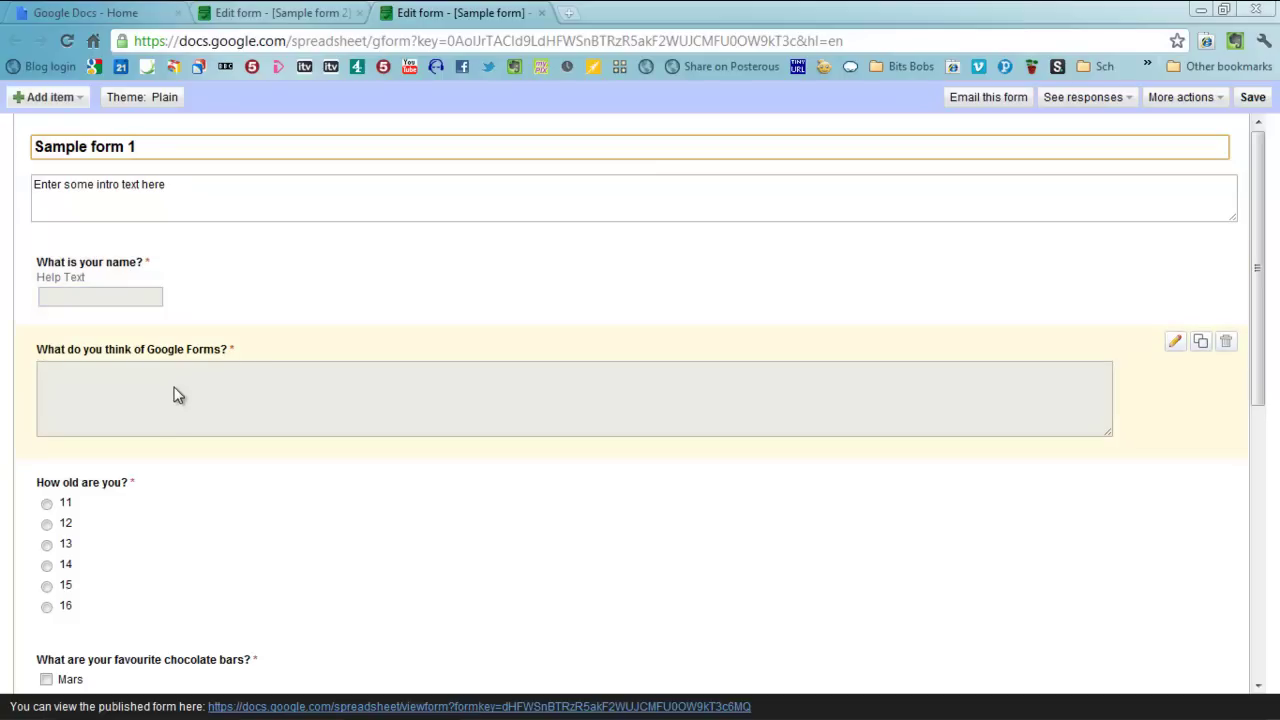
Review the age question and the answer options of the favourite chocolate bars checkbox question, closing its editor without changes
scroll(180, 390, down, 2)
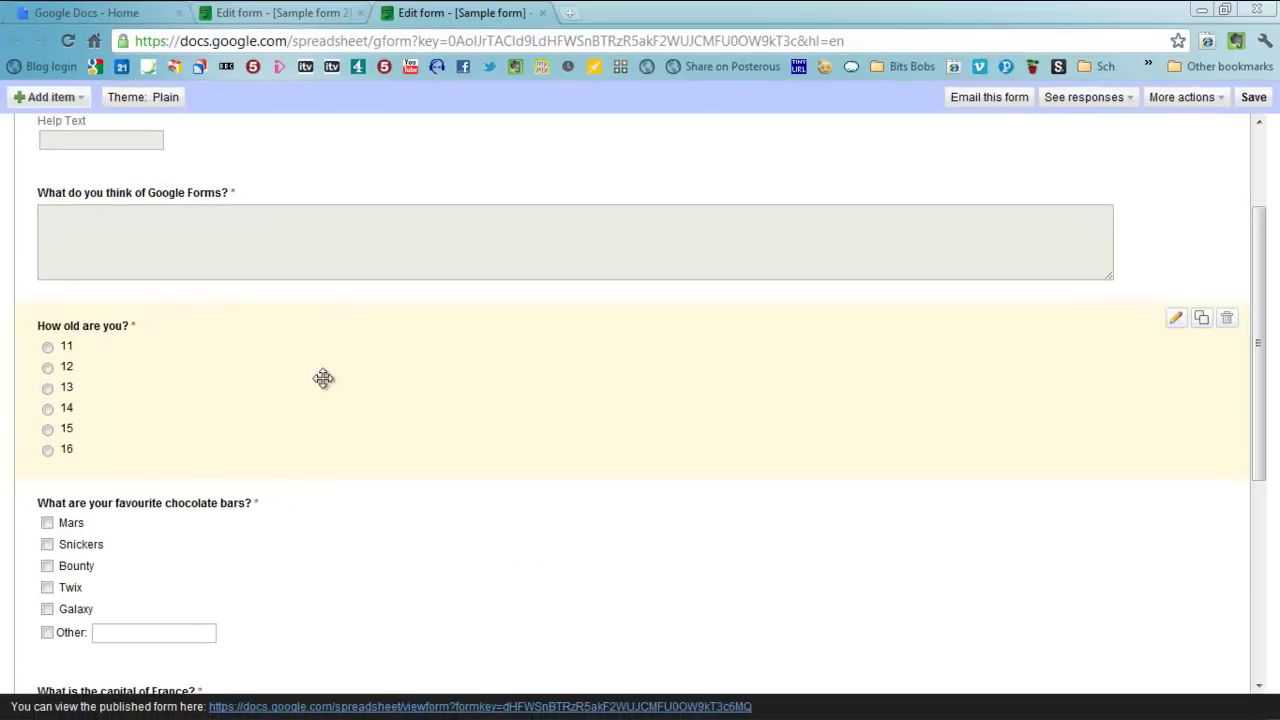
scroll(460, 405, down, 3)
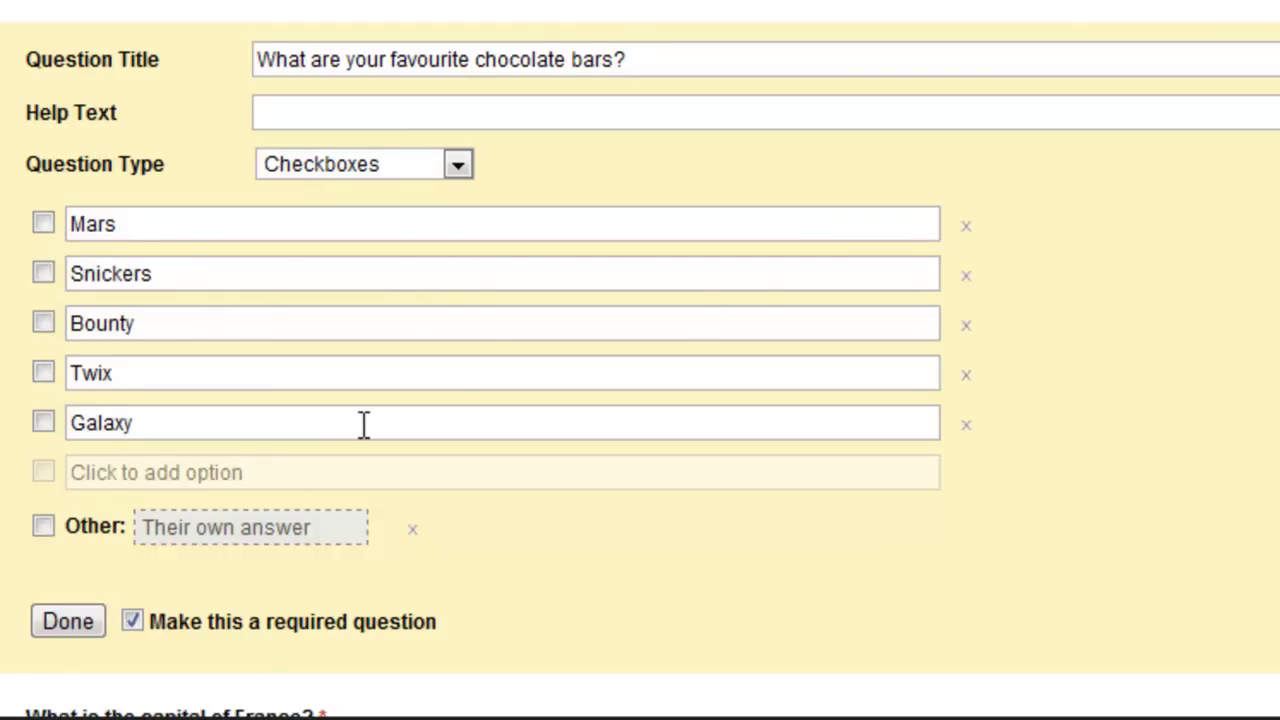
click(66, 622)
scroll(100, 390, up, 2)
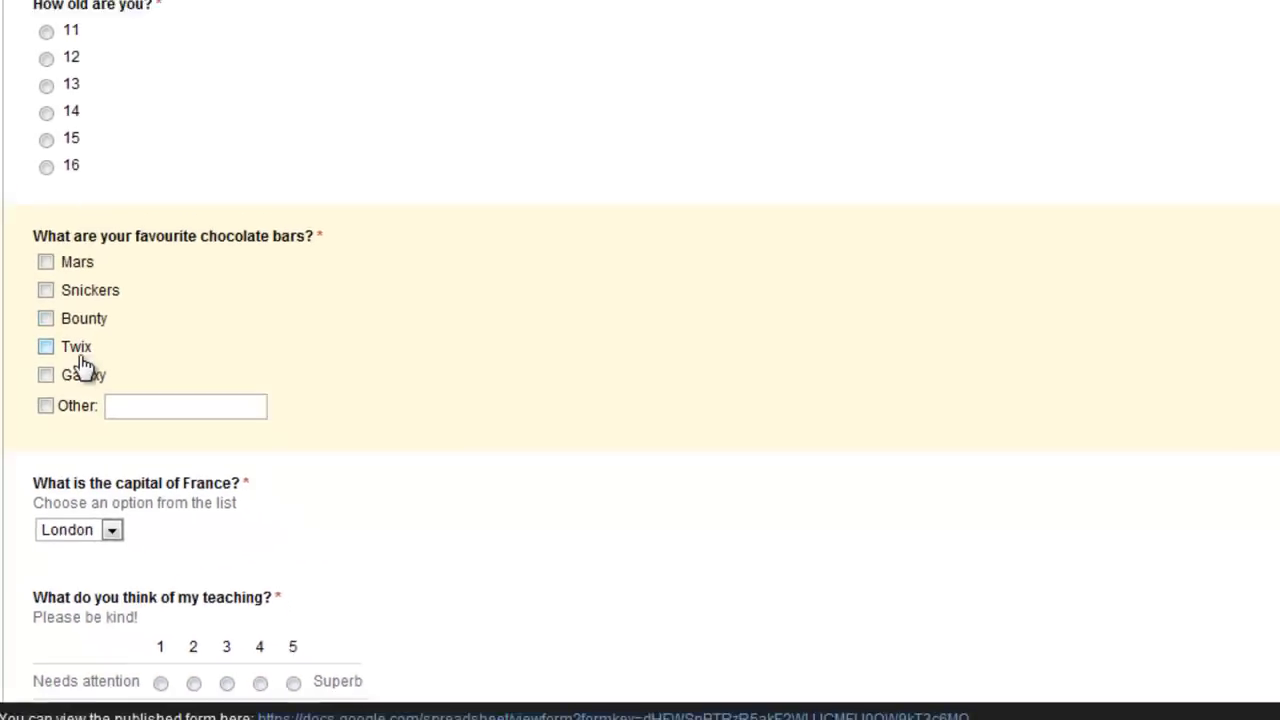
Open the capital of France question to examine its list options and the available question types, keeping Choose from a list
scroll(77, 471, down, 1)
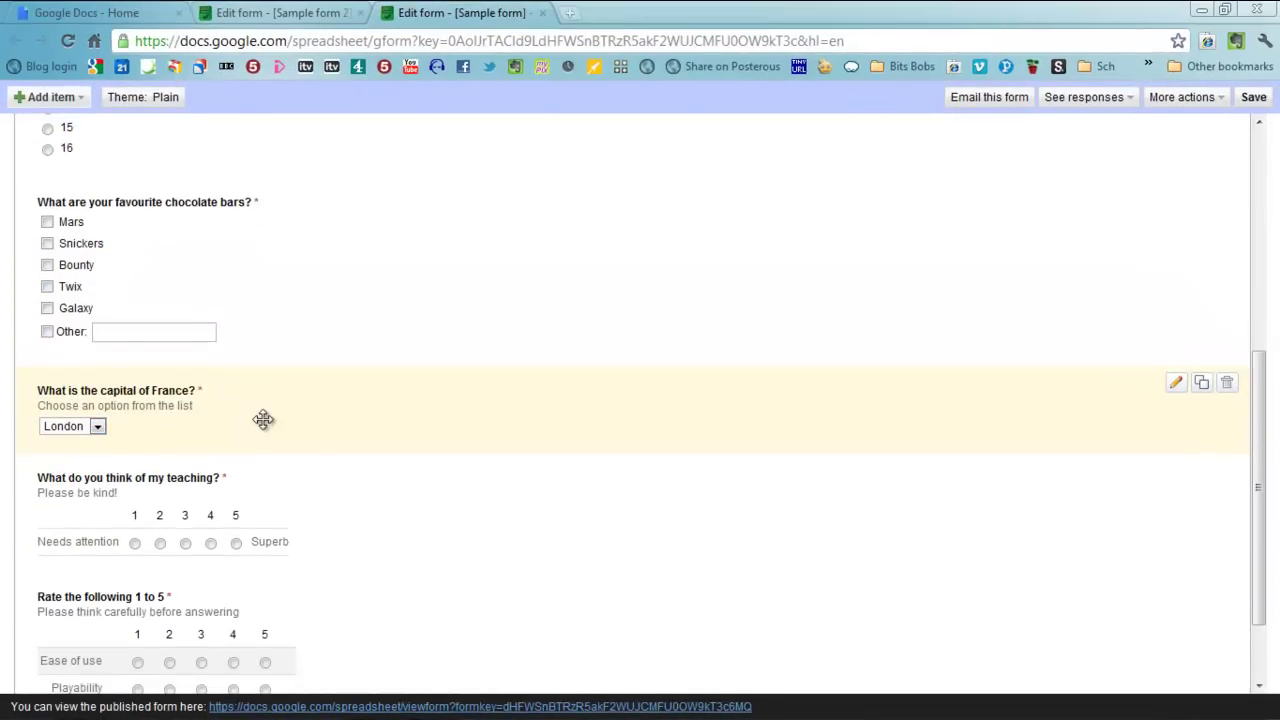
click(1176, 388)
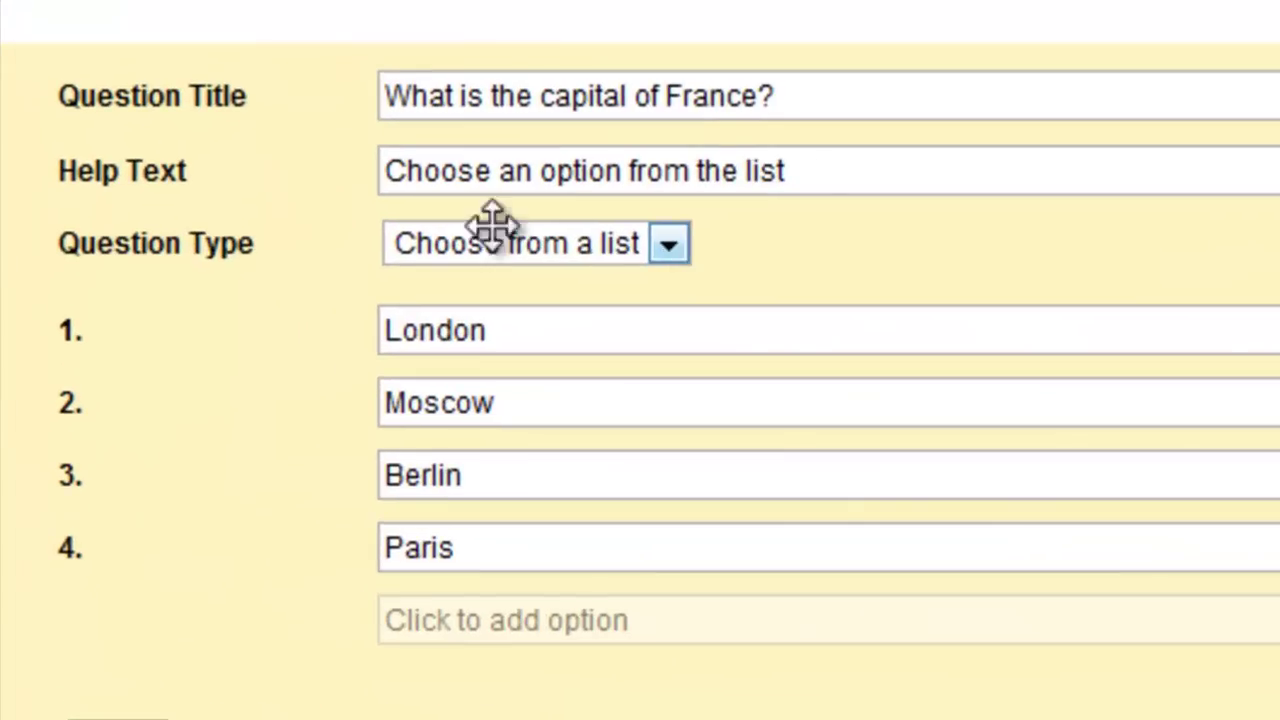
click(668, 250)
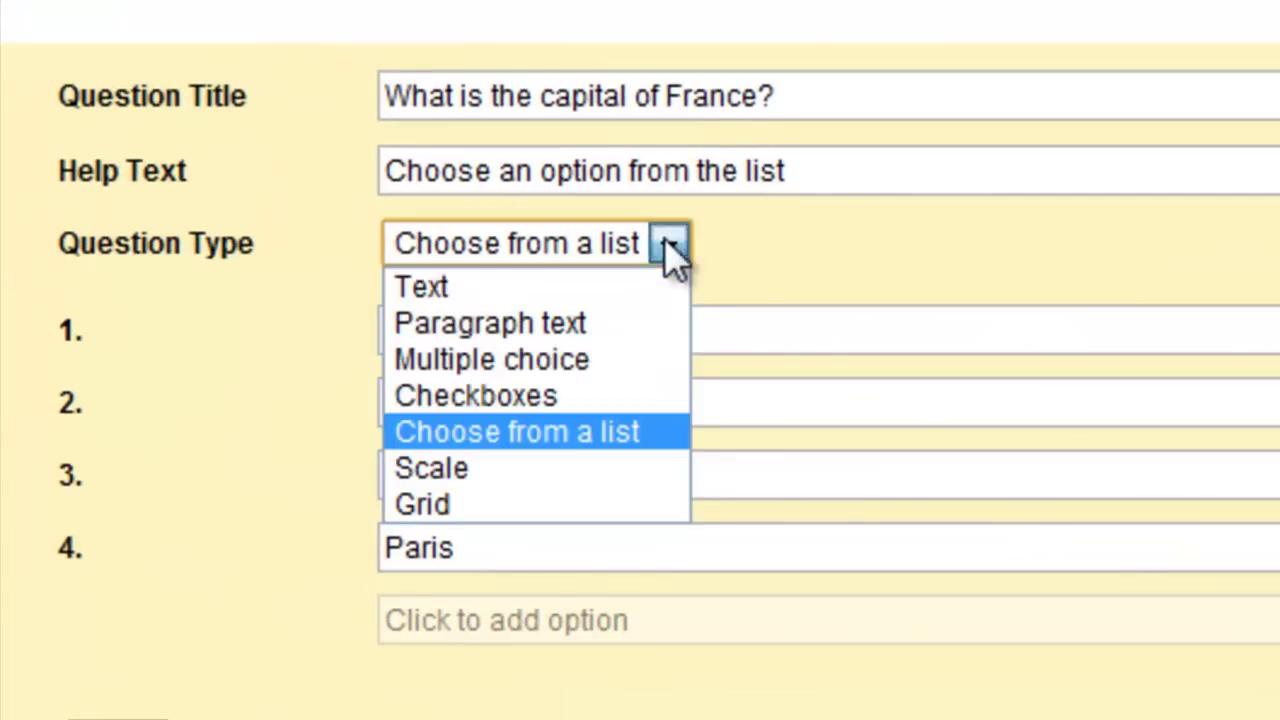
click(523, 431)
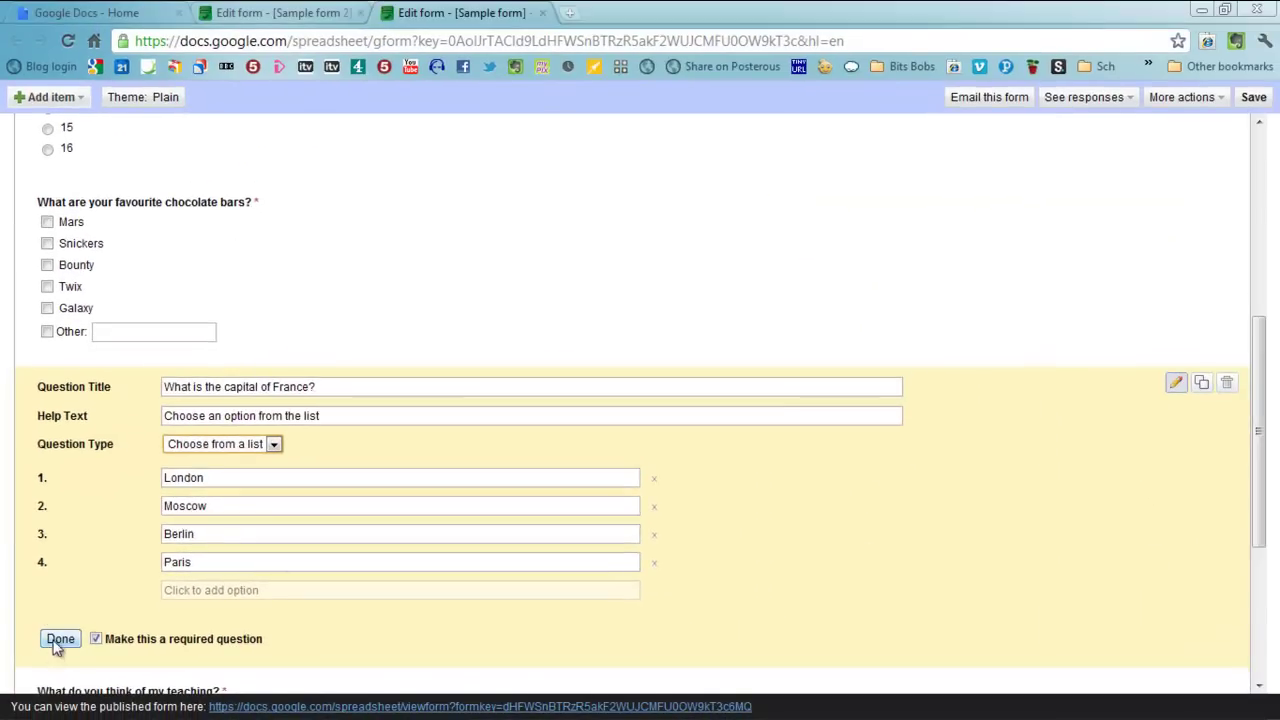
click(57, 635)
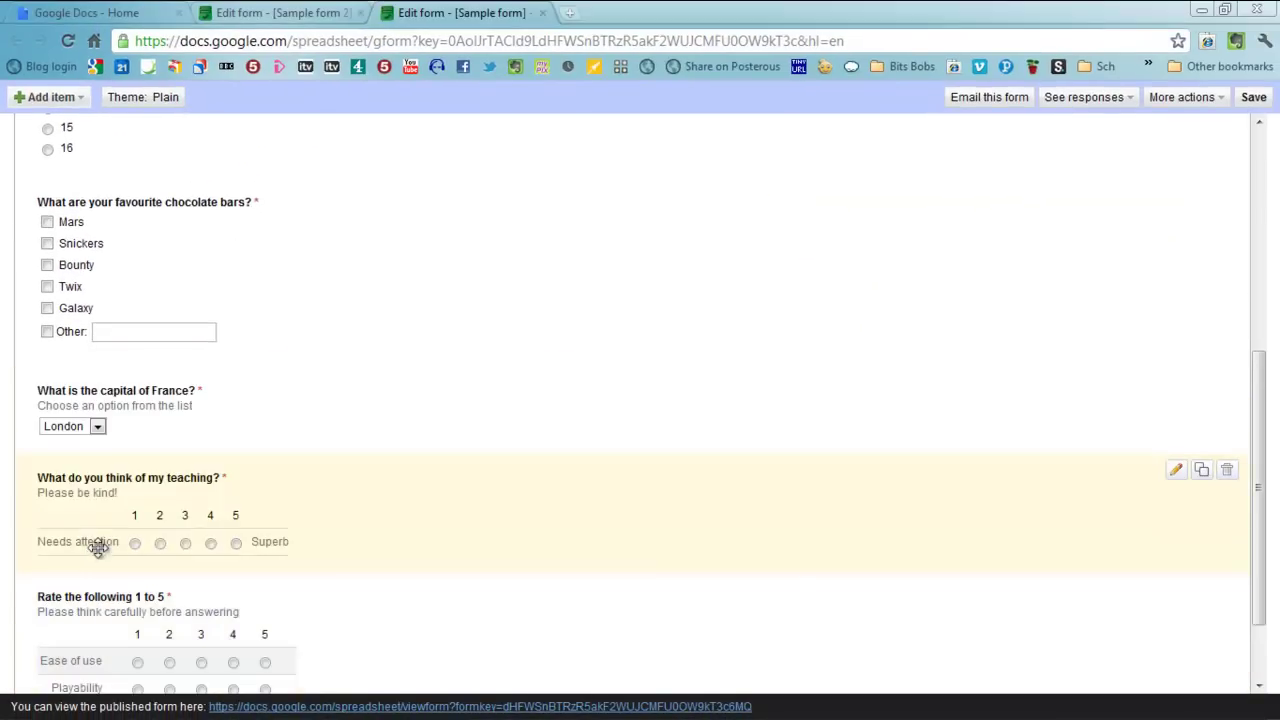
Open the teaching feedback question to examine its scale range choices and end labels, keeping the scale at 1 to 5
scroll(98, 545, down, 1)
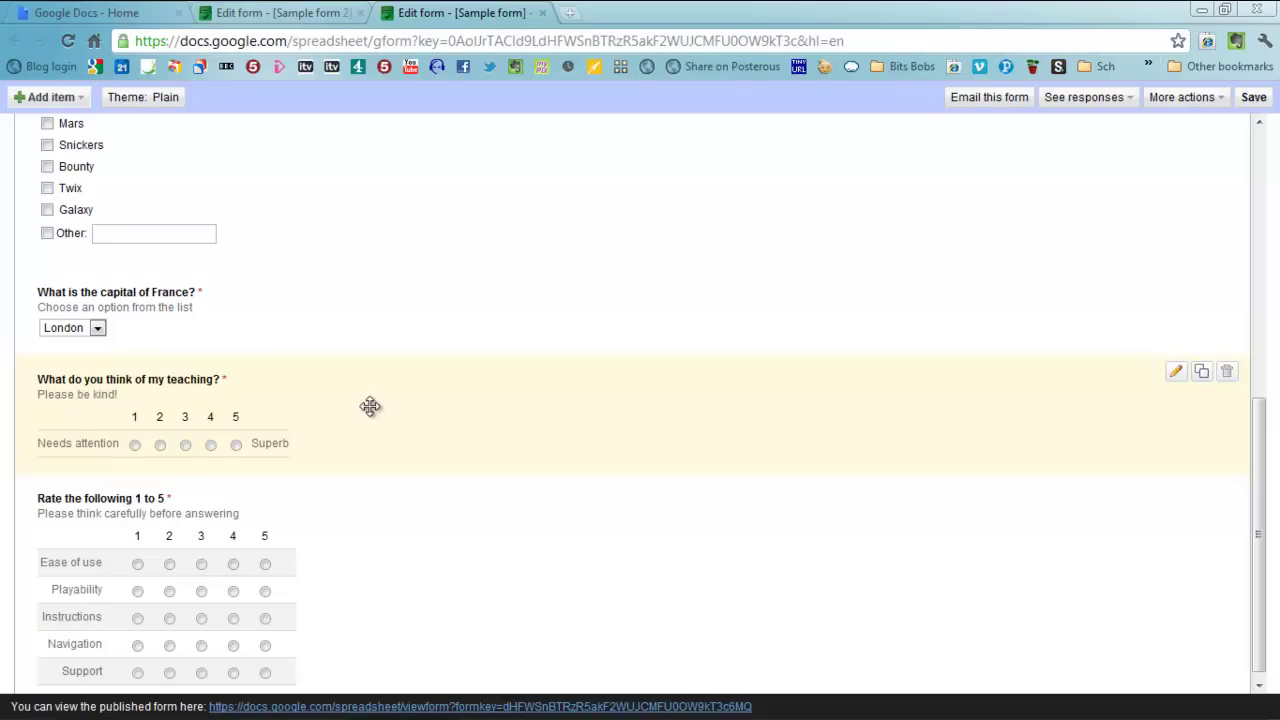
click(1175, 374)
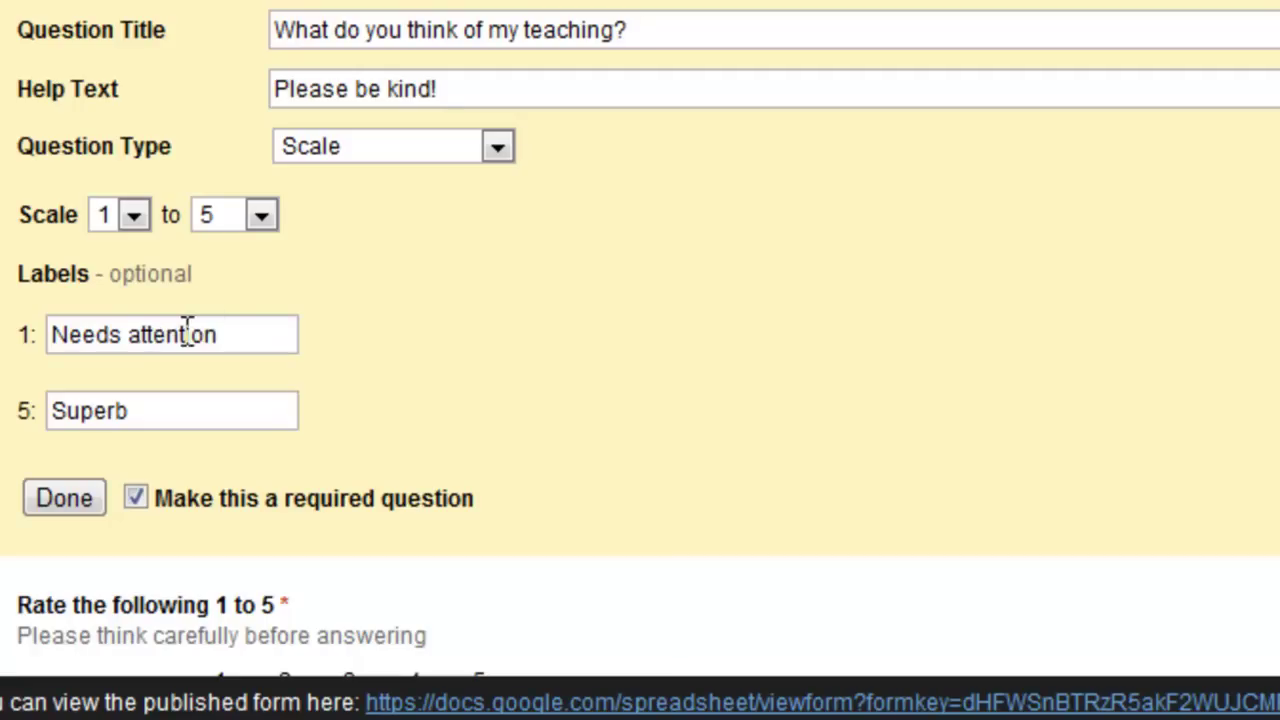
click(266, 222)
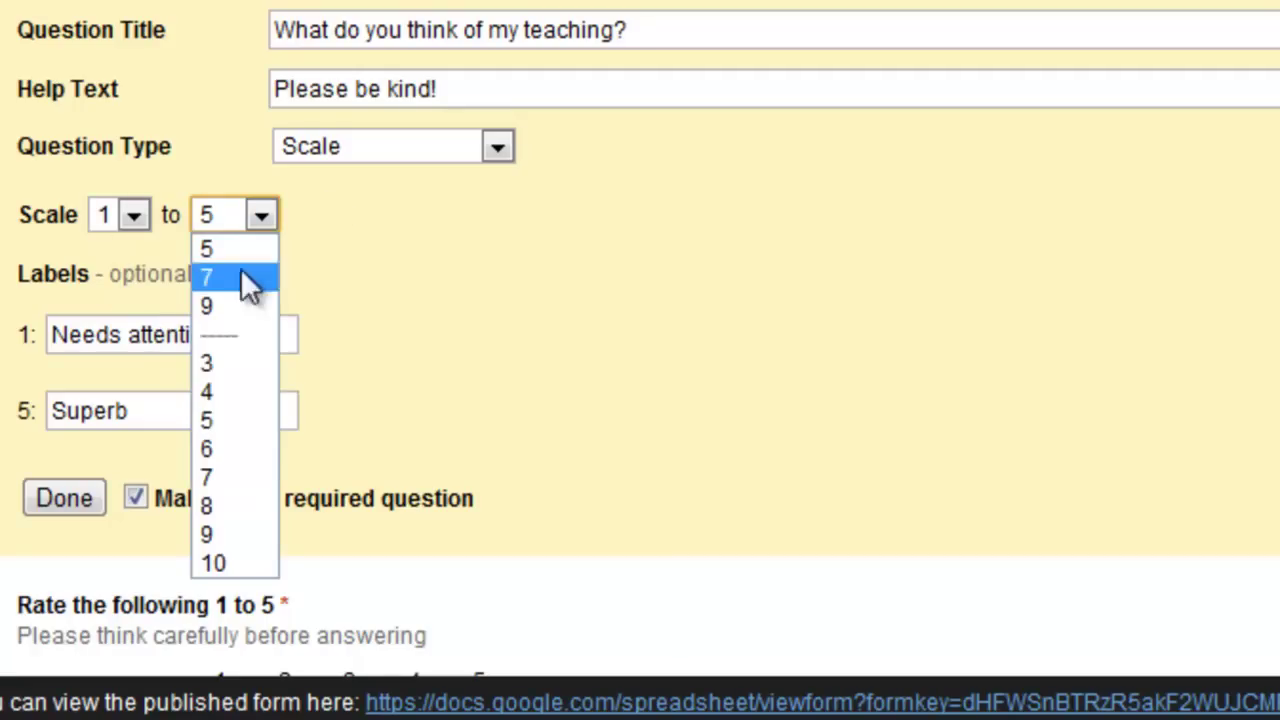
click(262, 212)
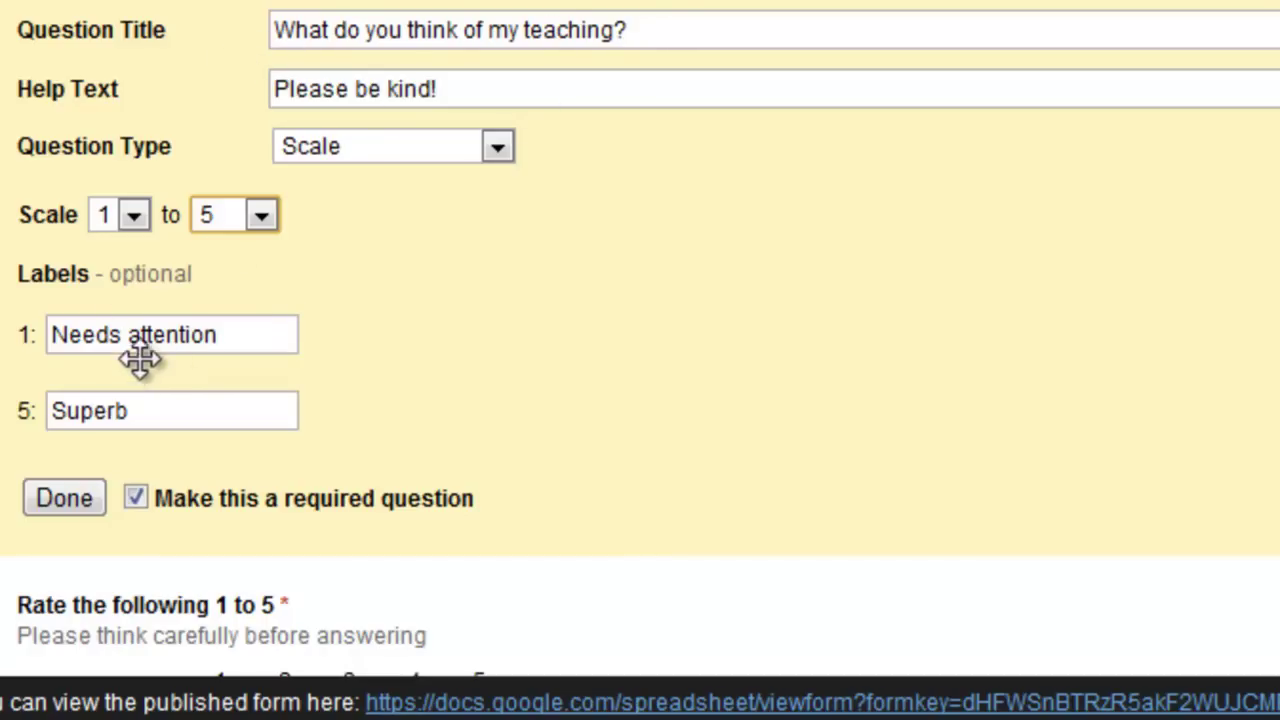
click(48, 497)
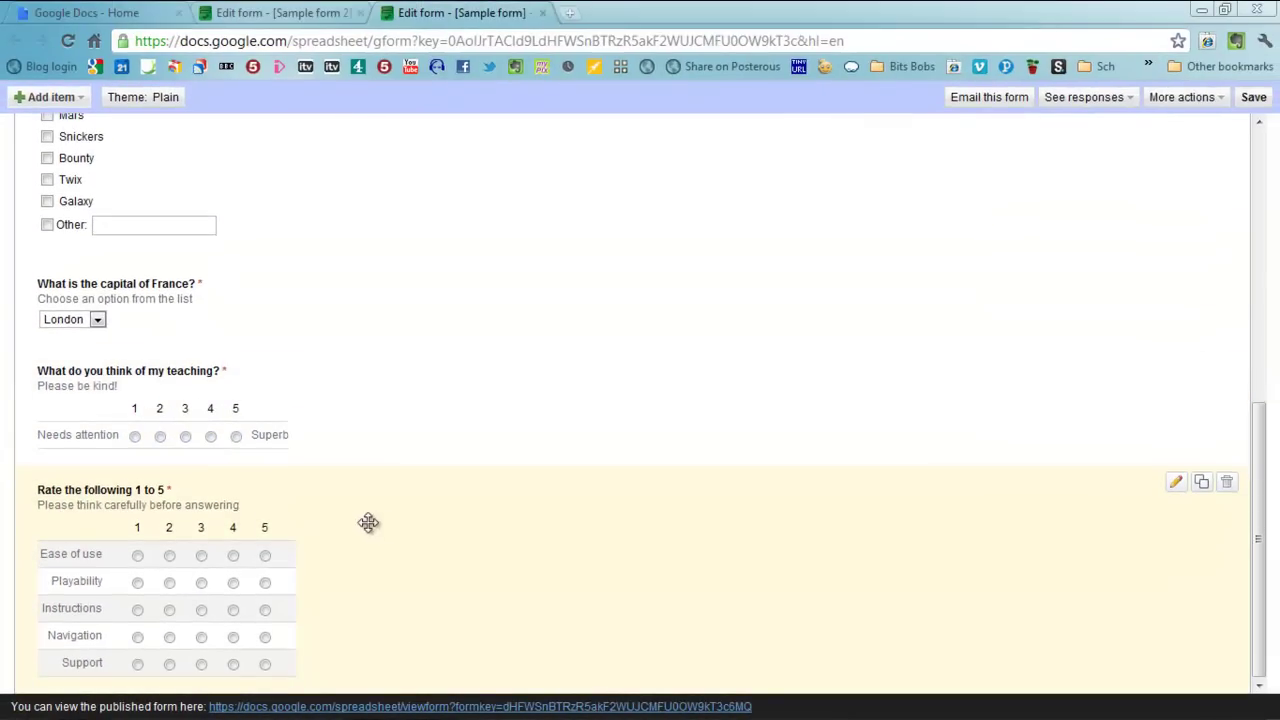
Open the "Rate the following 1 to 5" grid question to examine its column count choices and row labels, closing it with 5 columns
click(1176, 487)
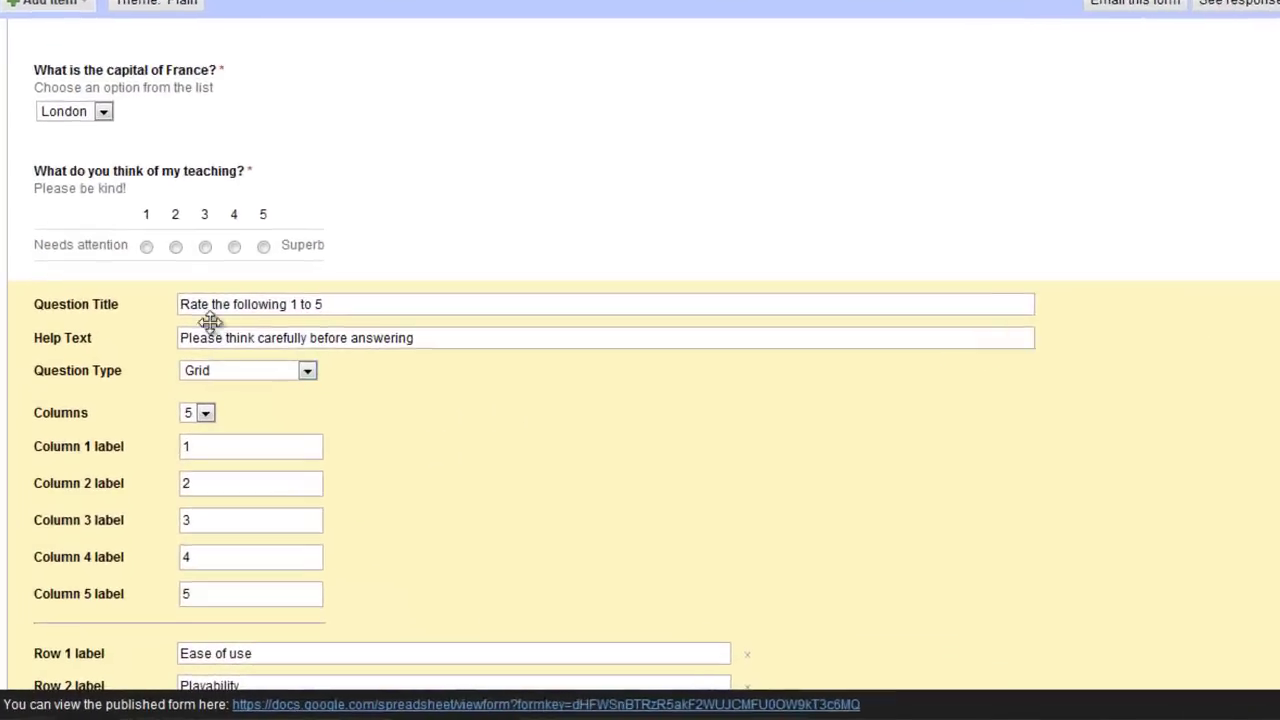
scroll(90, 465, down, 3)
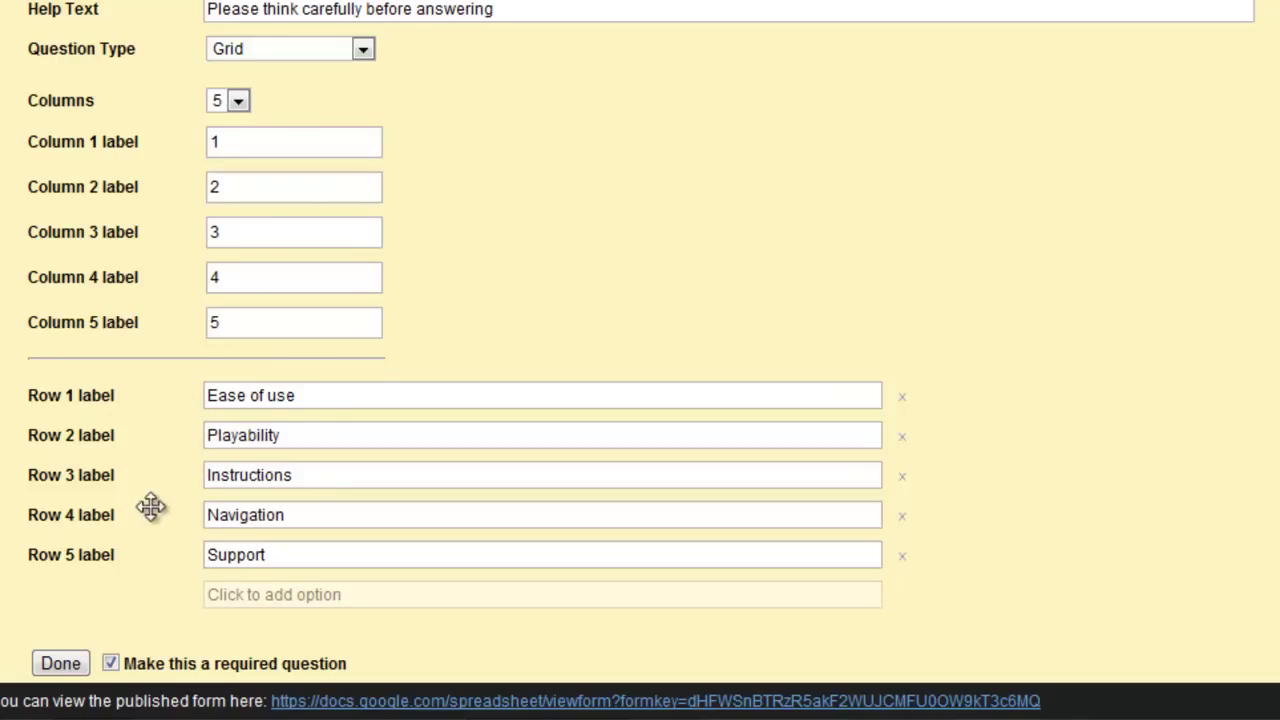
click(238, 100)
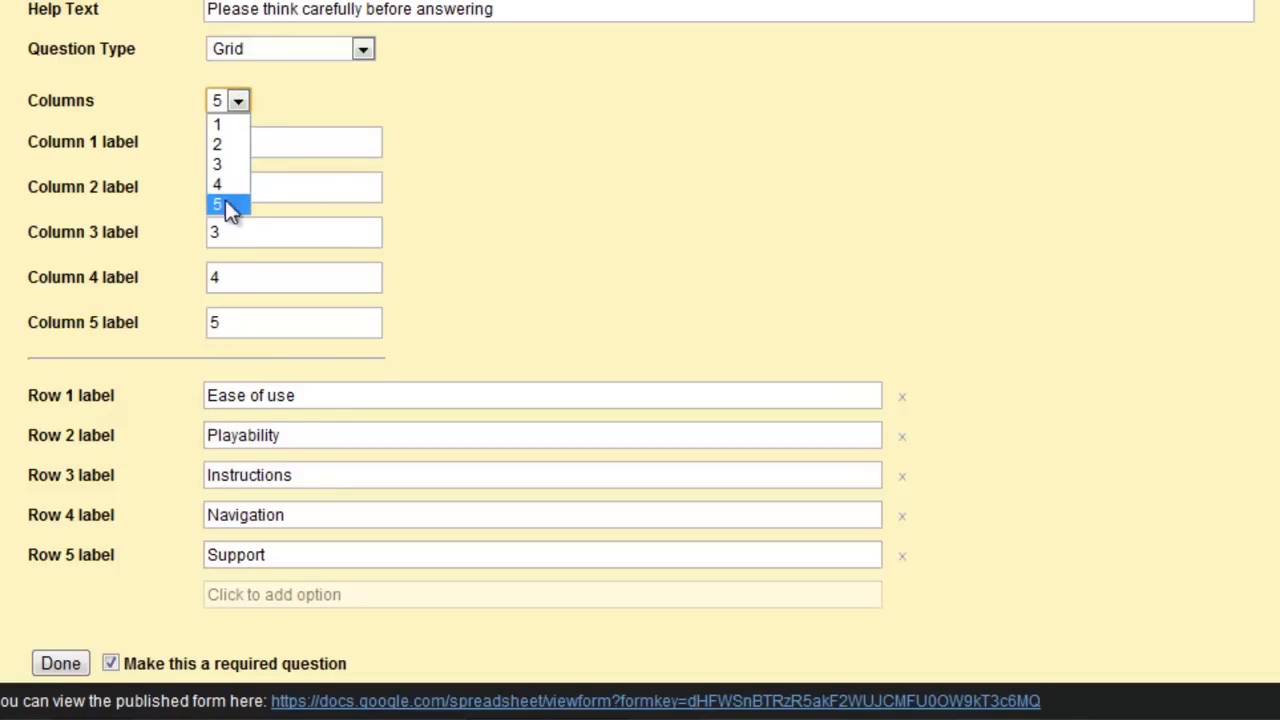
click(240, 100)
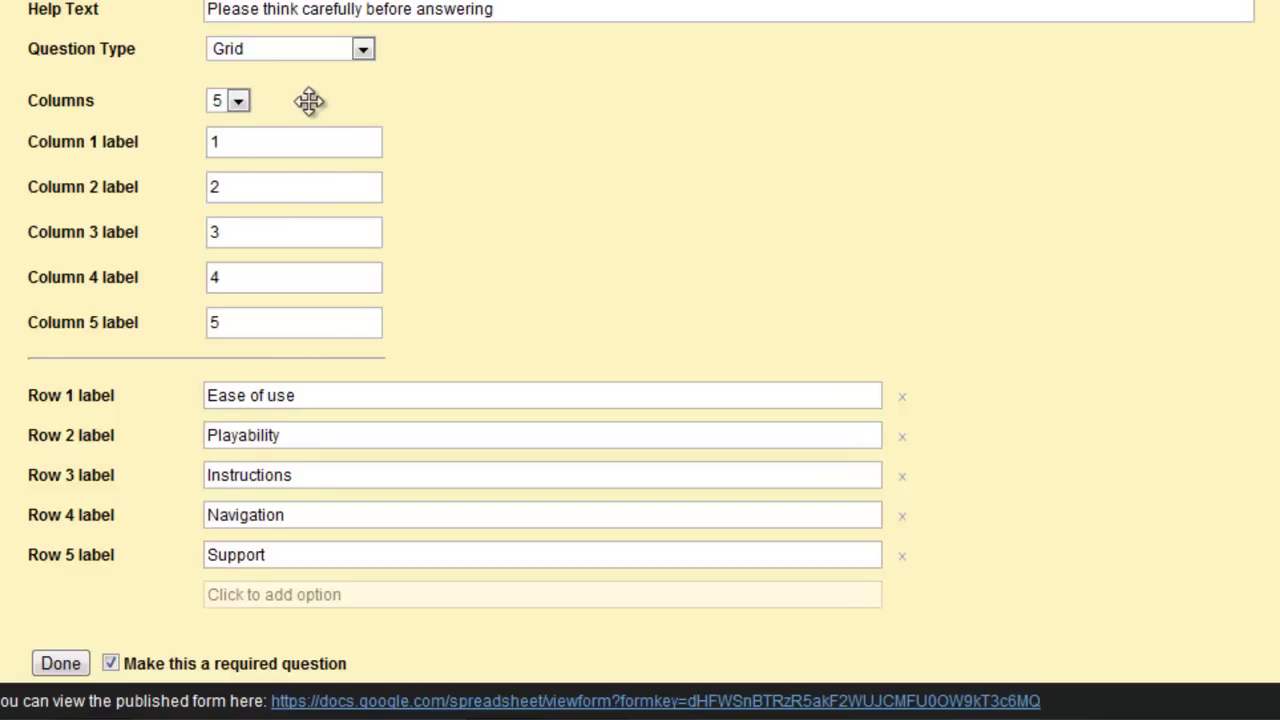
scroll(306, 103, up, 2)
scroll(305, 103, up, 1)
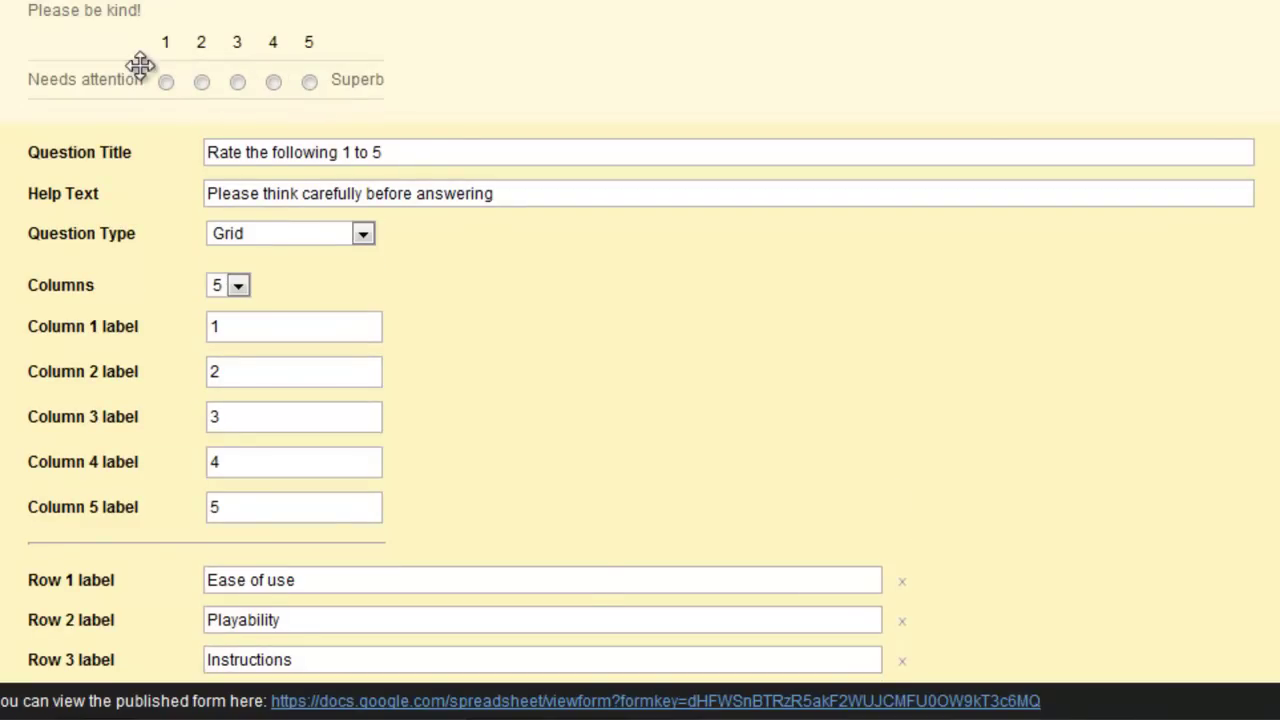
scroll(400, 326, down, 3)
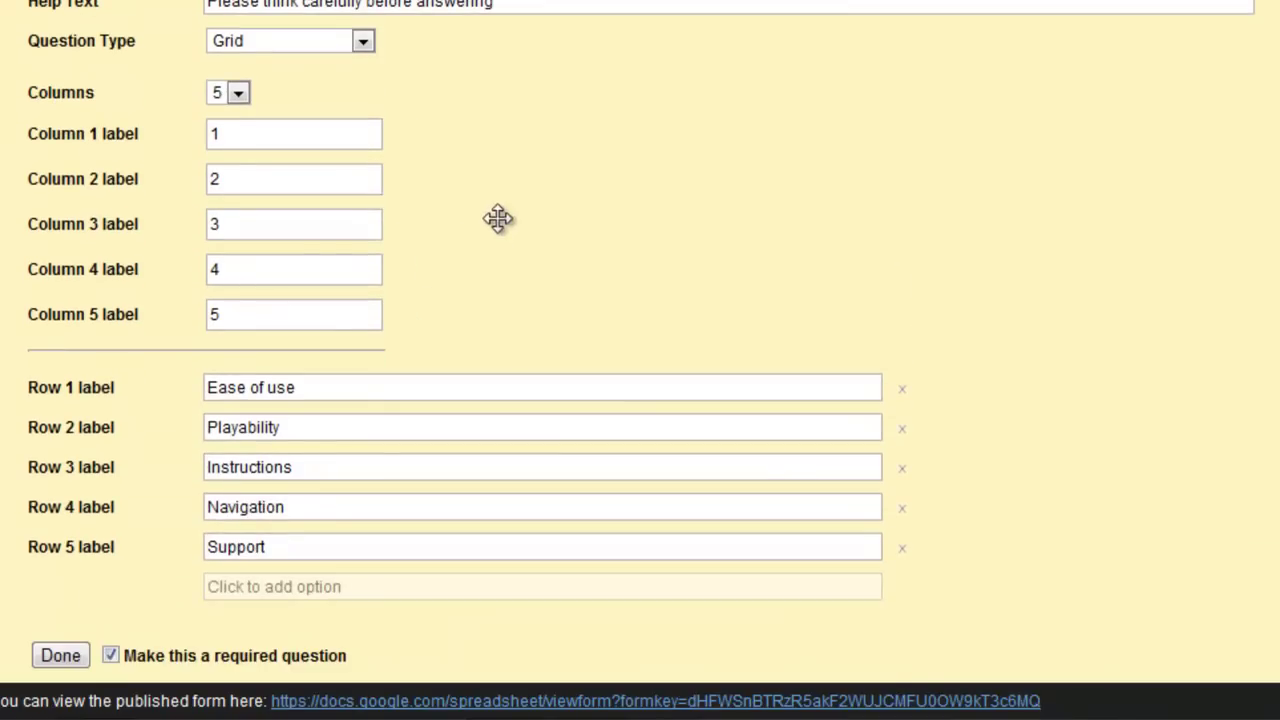
scroll(826, 294, down, 1)
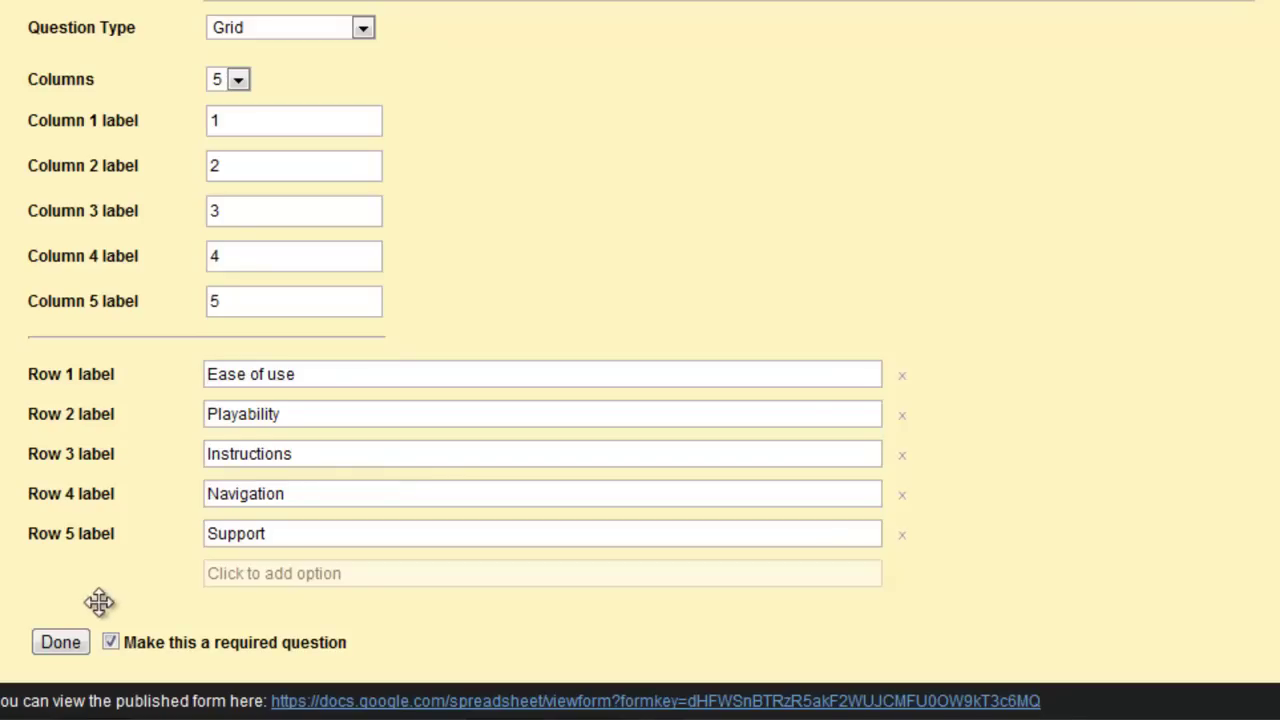
click(60, 642)
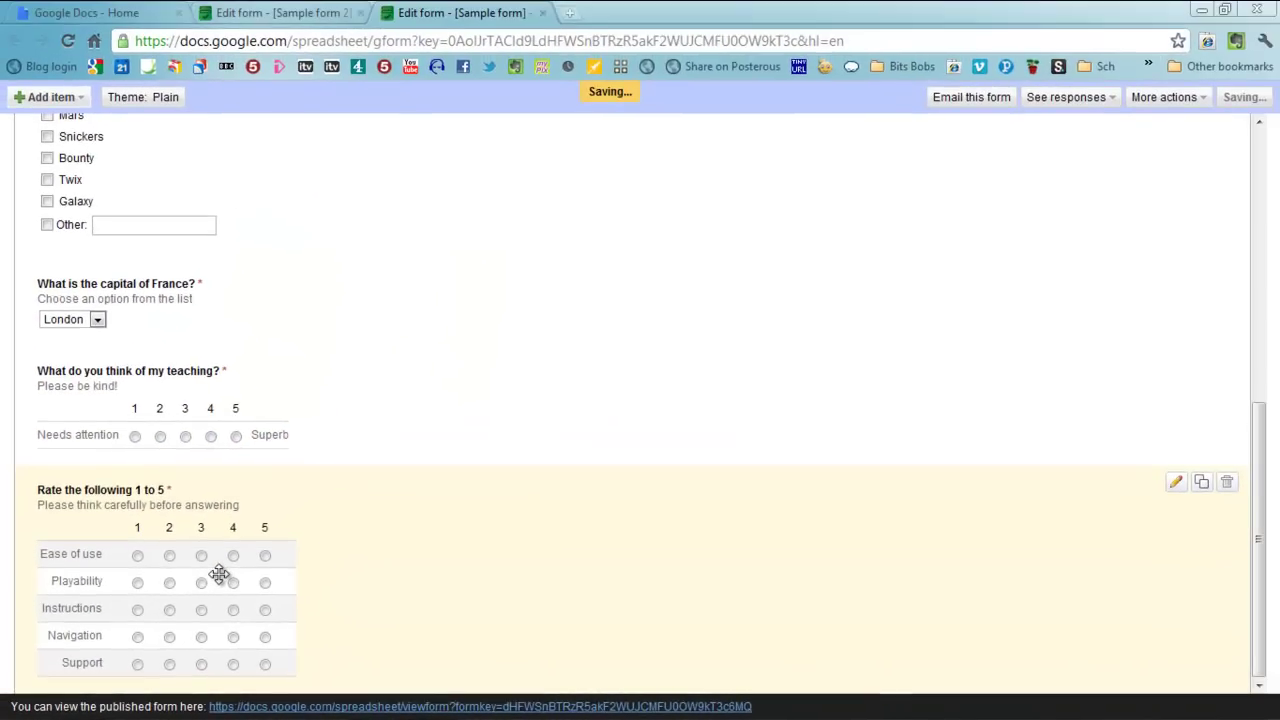
Open the "How old are you?" multiple choice question and enable Go to page based on answer, acknowledging the note
scroll(219, 574, up, 5)
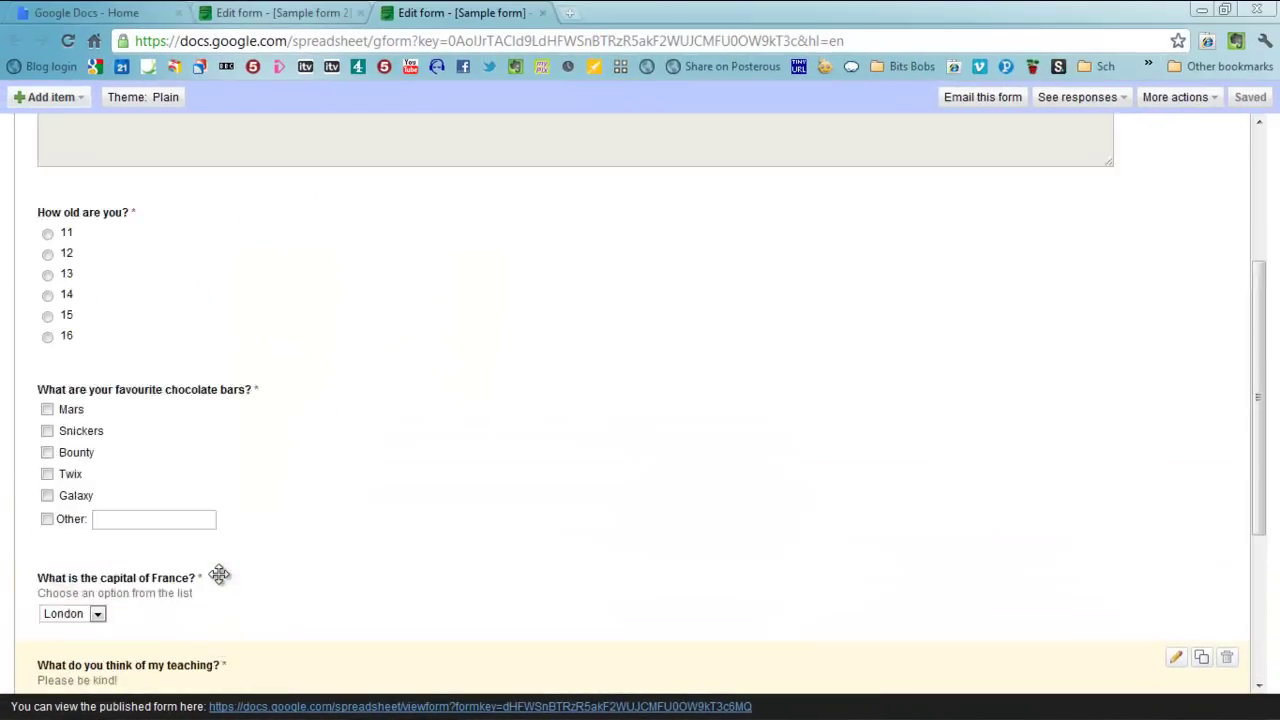
scroll(219, 574, down, 1)
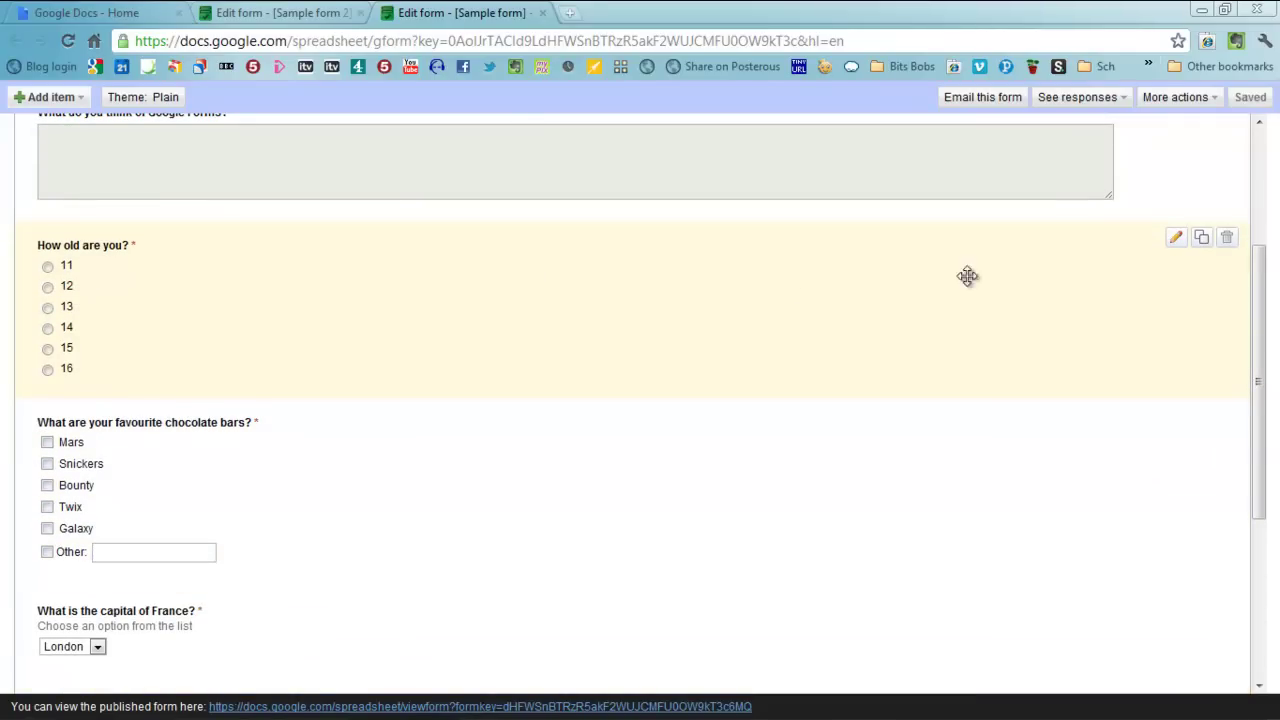
click(1177, 245)
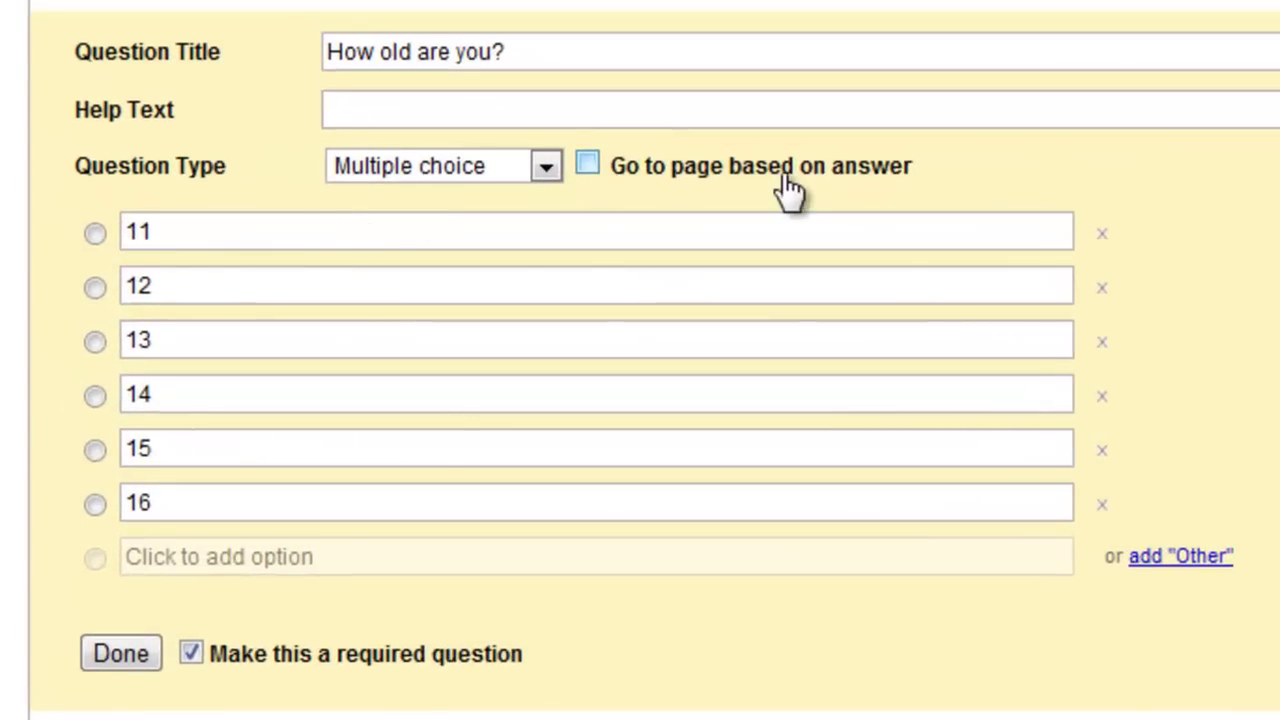
click(588, 166)
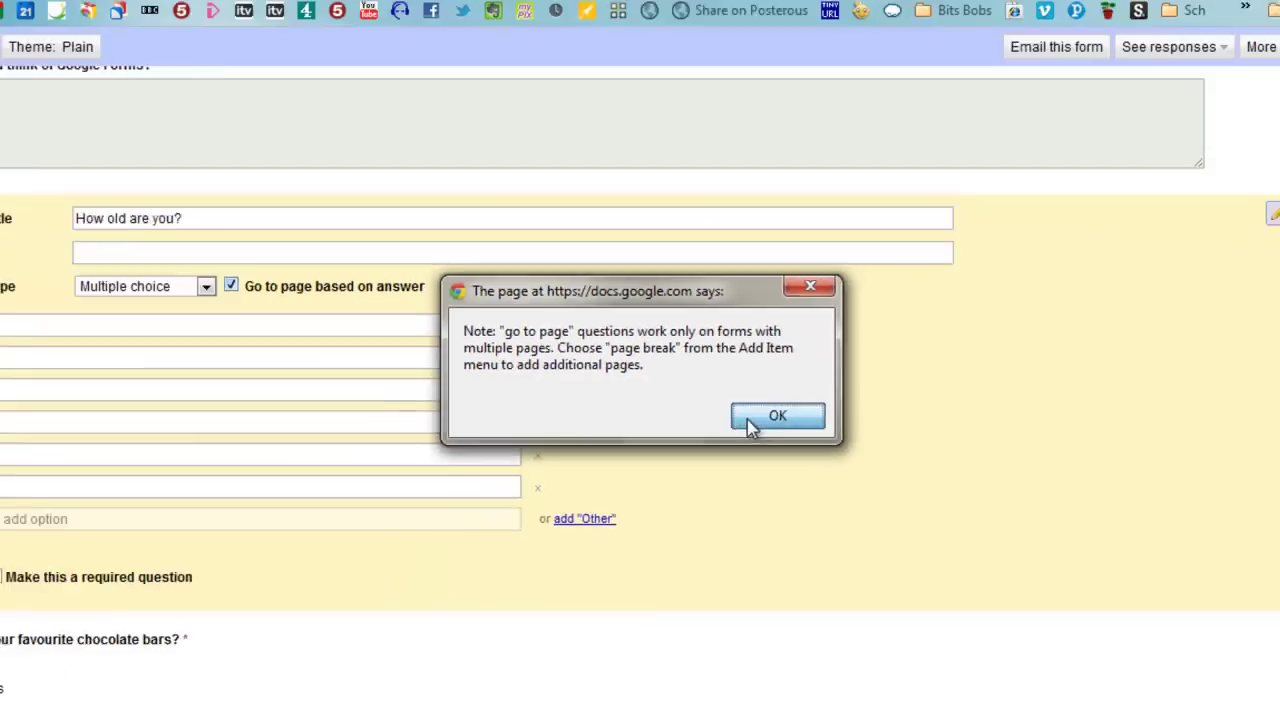
click(1042, 509)
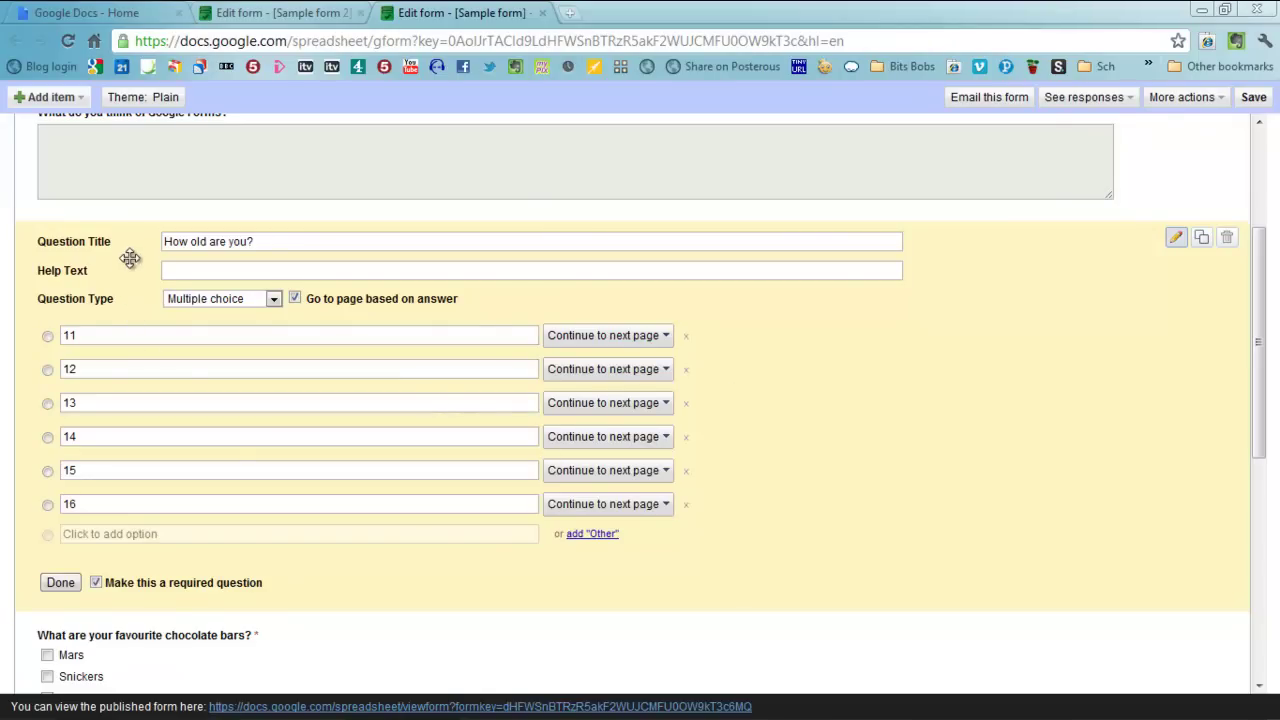
Open the published version of Sample form 1 and look through all its questions down to the submit option
click(312, 707)
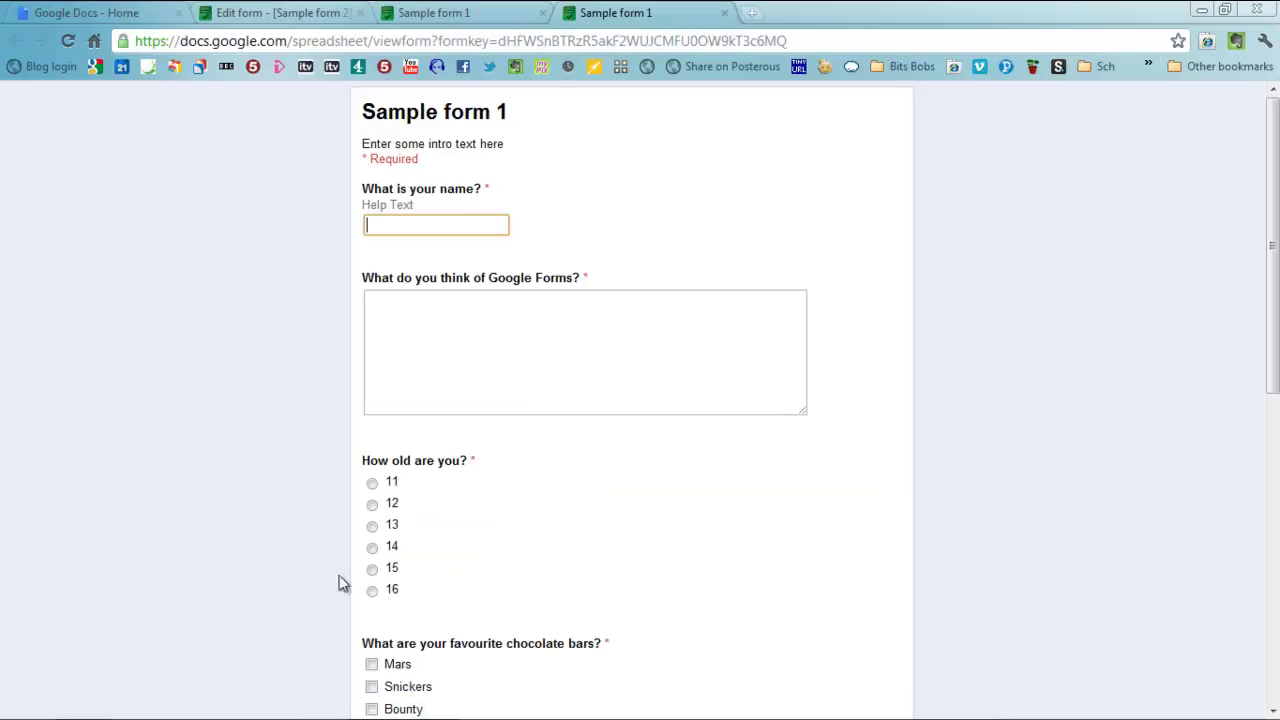
scroll(451, 410, down, 5)
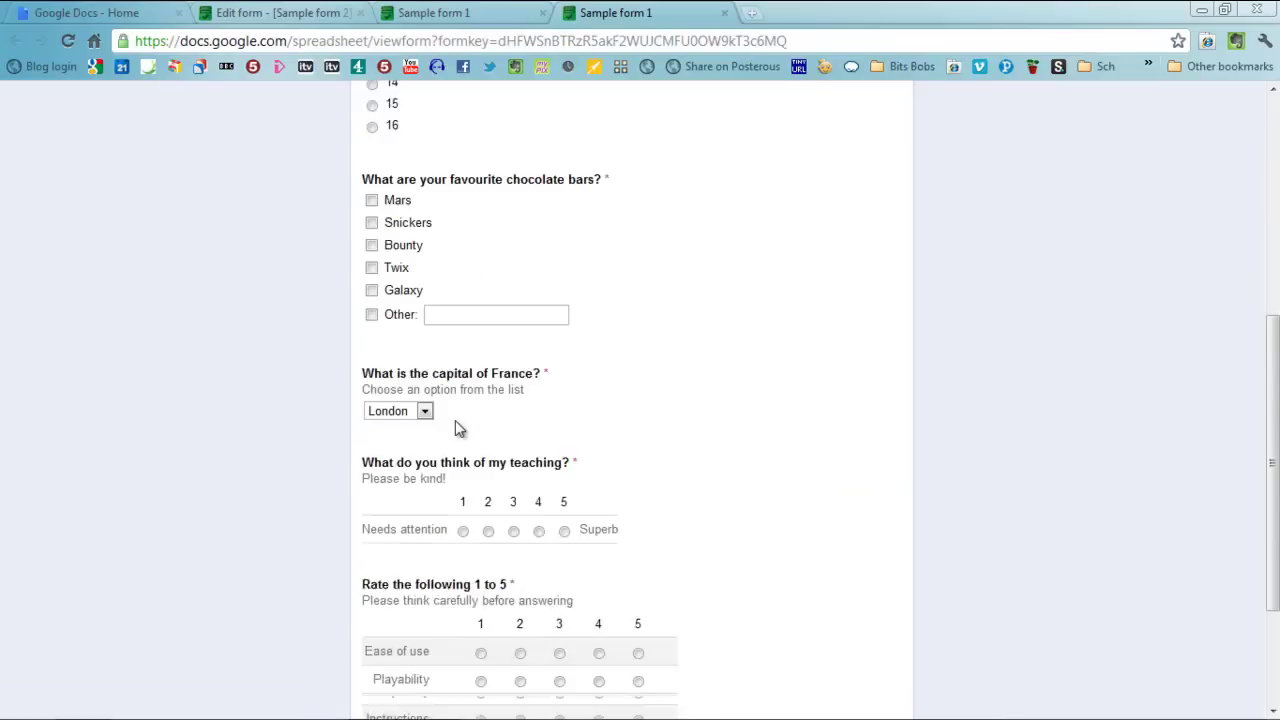
scroll(455, 423, up, 1)
scroll(455, 423, down, 3)
scroll(455, 423, up, 5)
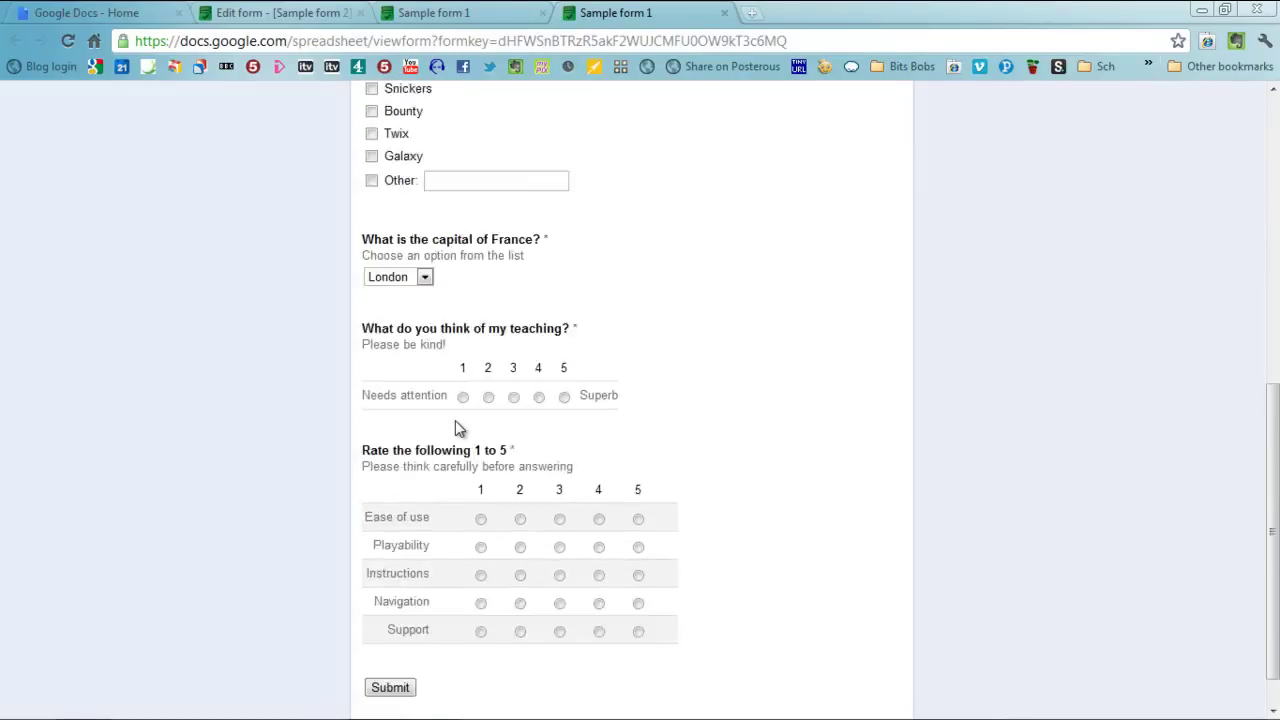
scroll(455, 420, up, 2)
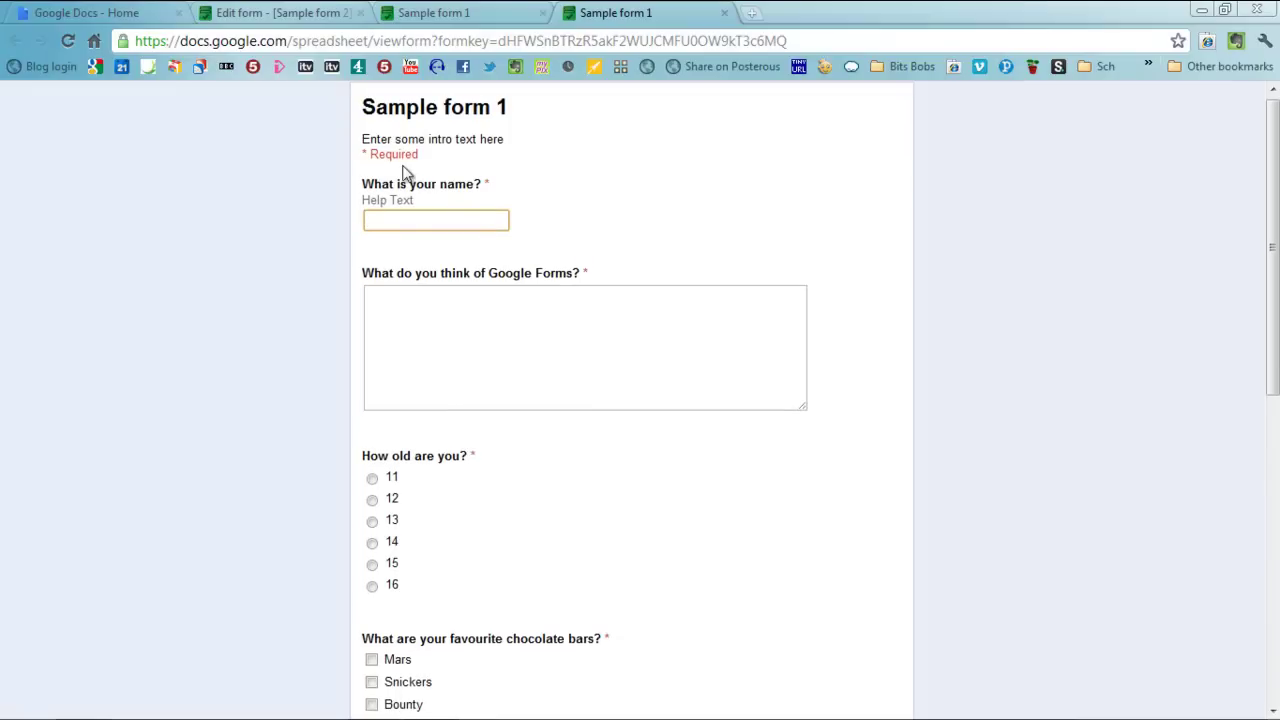
Return from the published form to the Sample form 1 editor and open its theme gallery
click(330, 16)
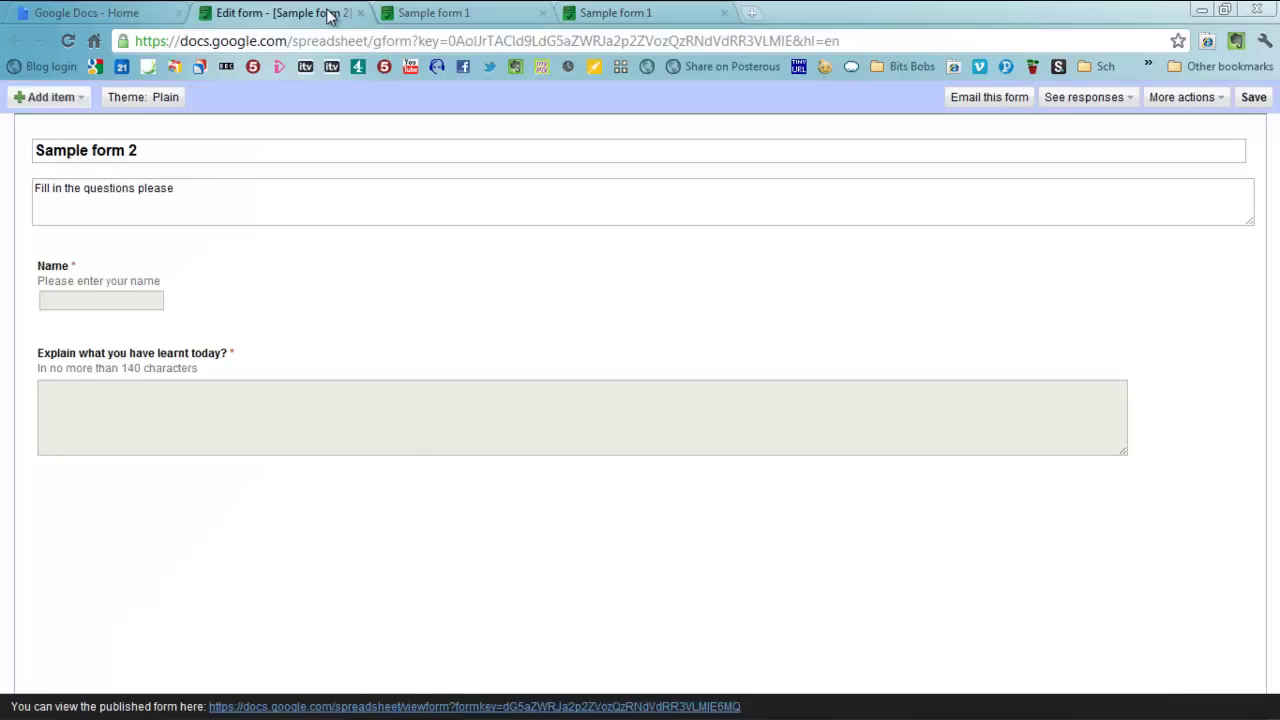
click(448, 16)
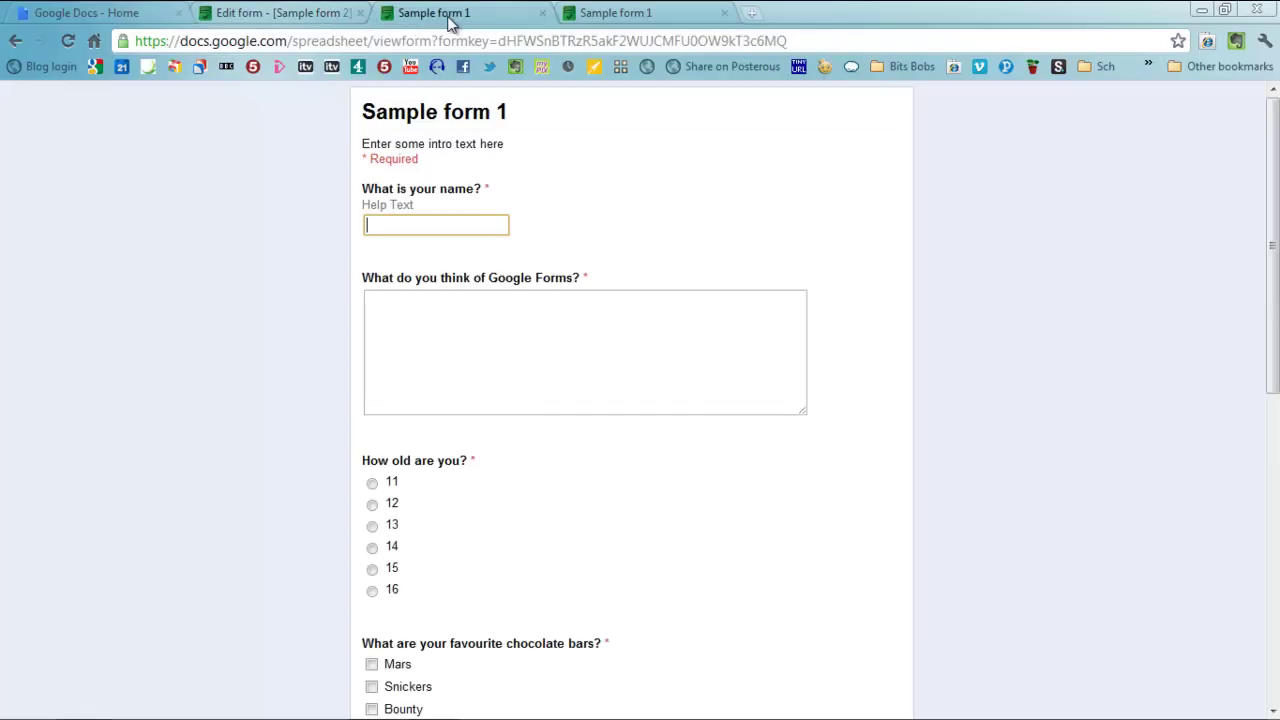
click(580, 18)
click(486, 14)
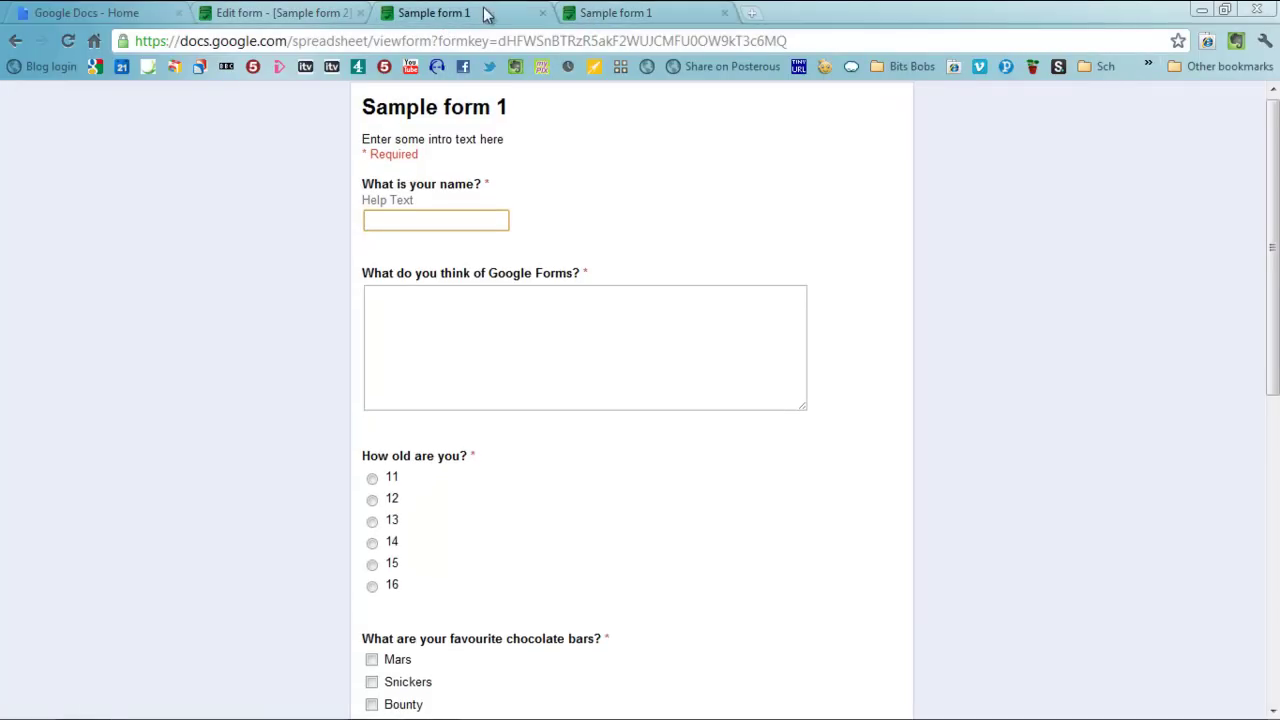
click(16, 43)
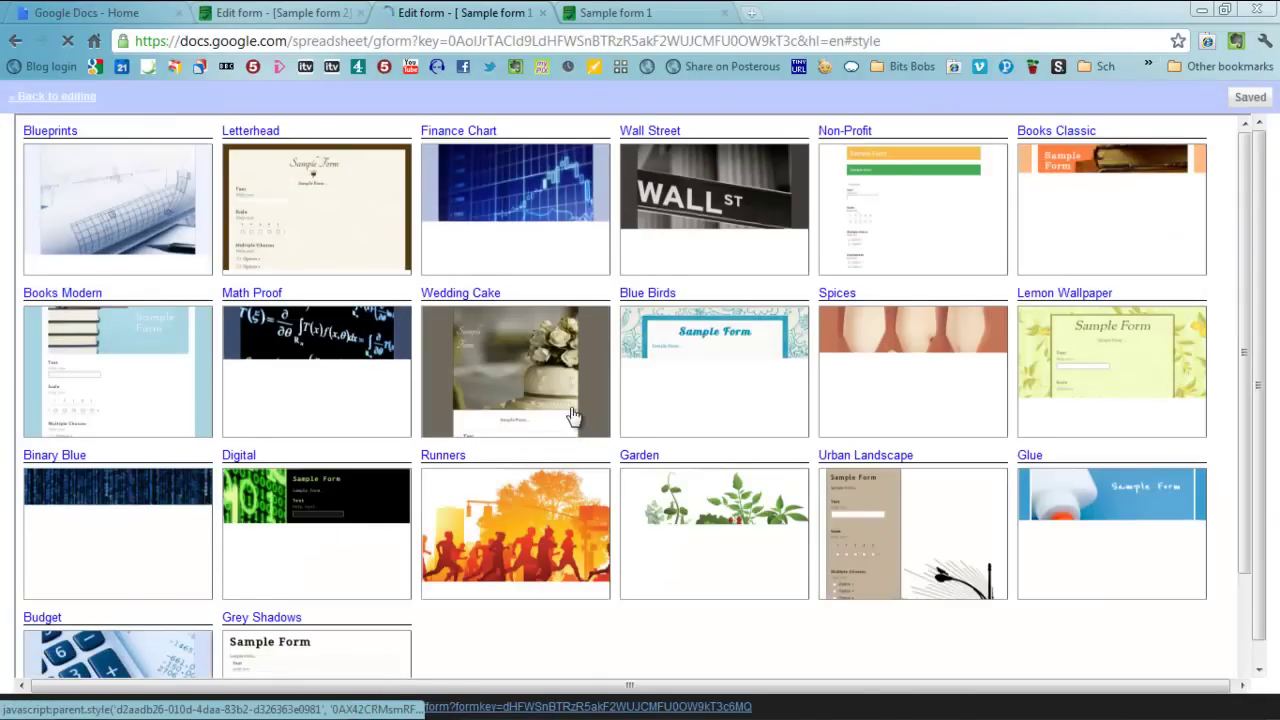
Preview the Budget theme on Sample form 1 and apply it to the form
scroll(640, 457, down, 3)
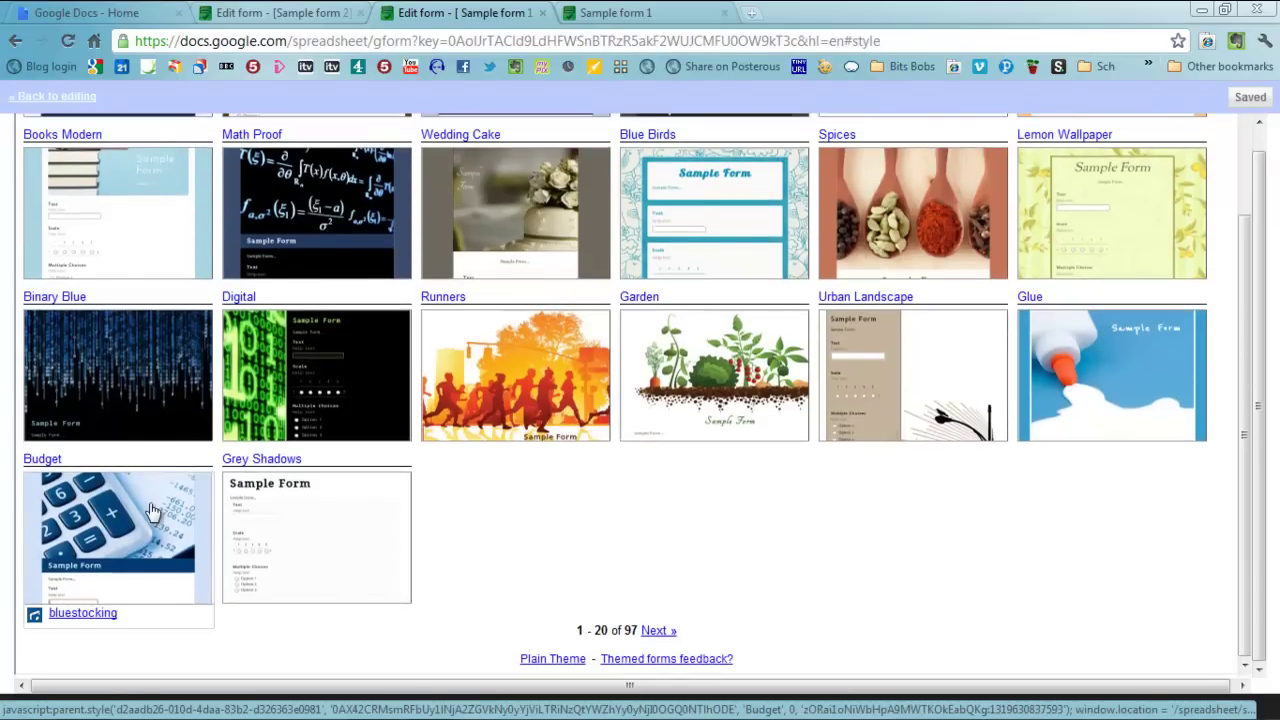
click(152, 510)
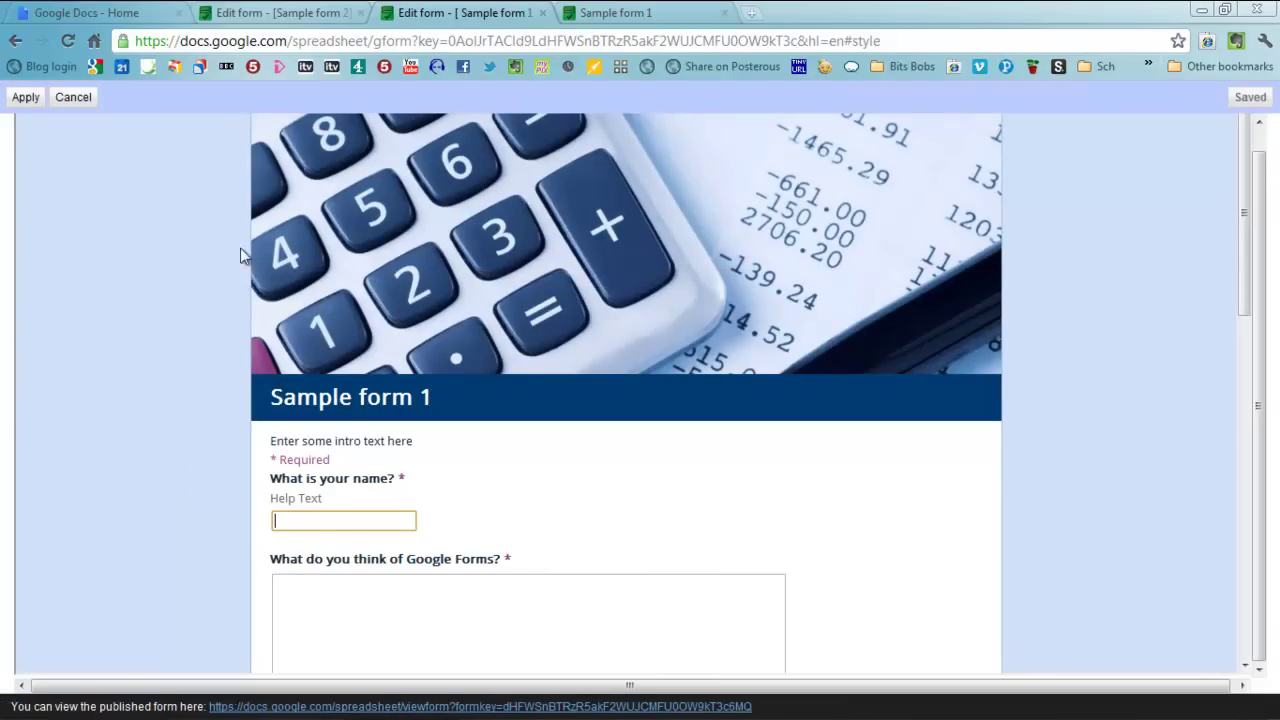
scroll(410, 410, down, 8)
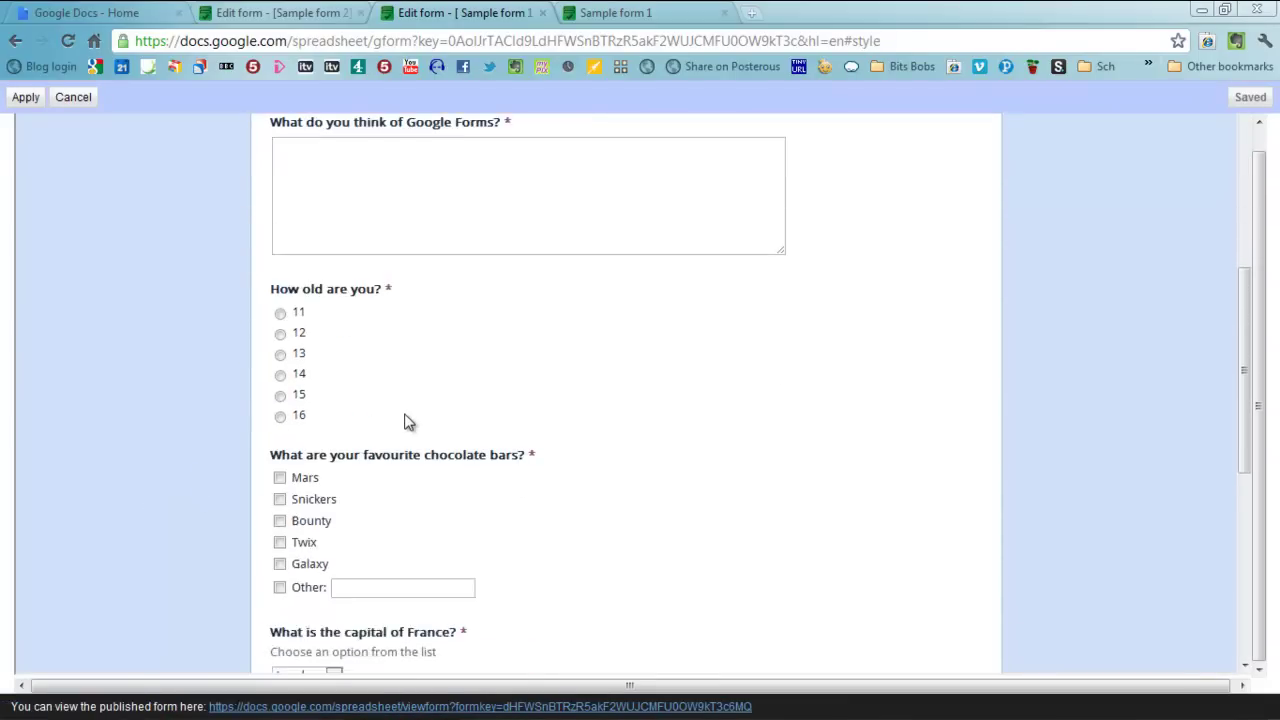
scroll(357, 484, down, 2)
scroll(357, 483, up, 10)
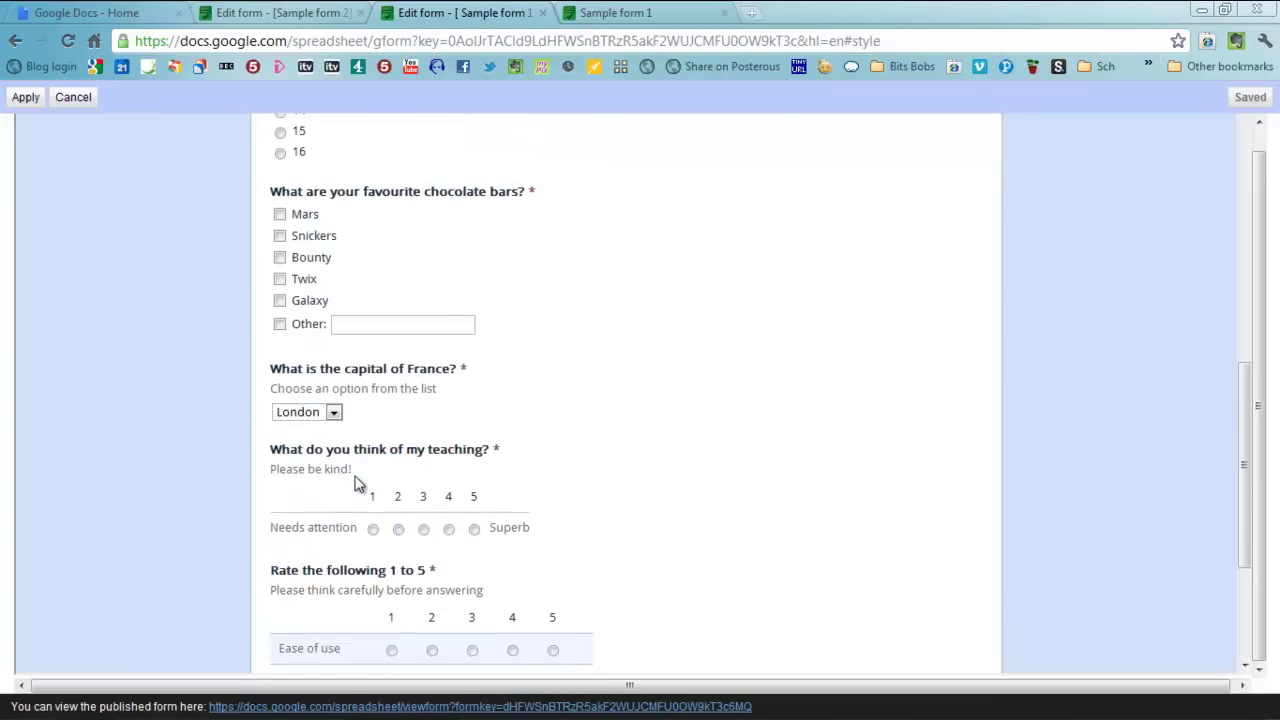
click(25, 97)
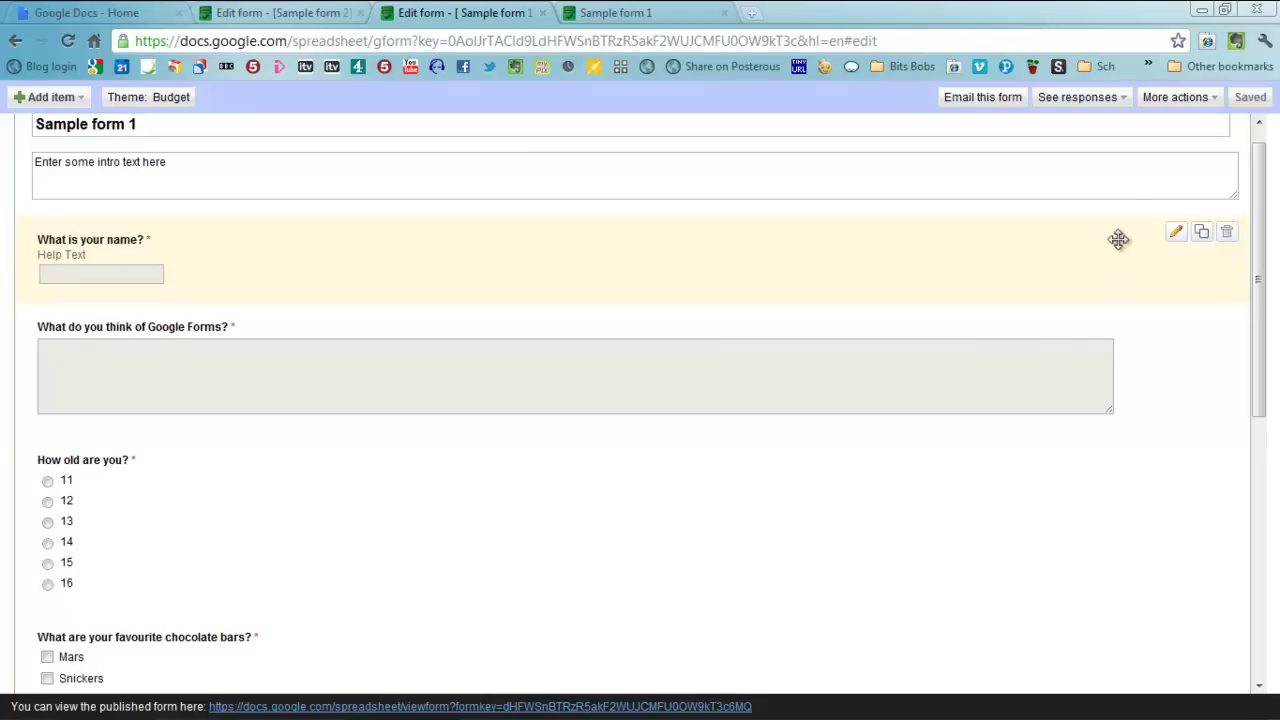
View the form's embed code for a blog or website, and close it
click(1172, 104)
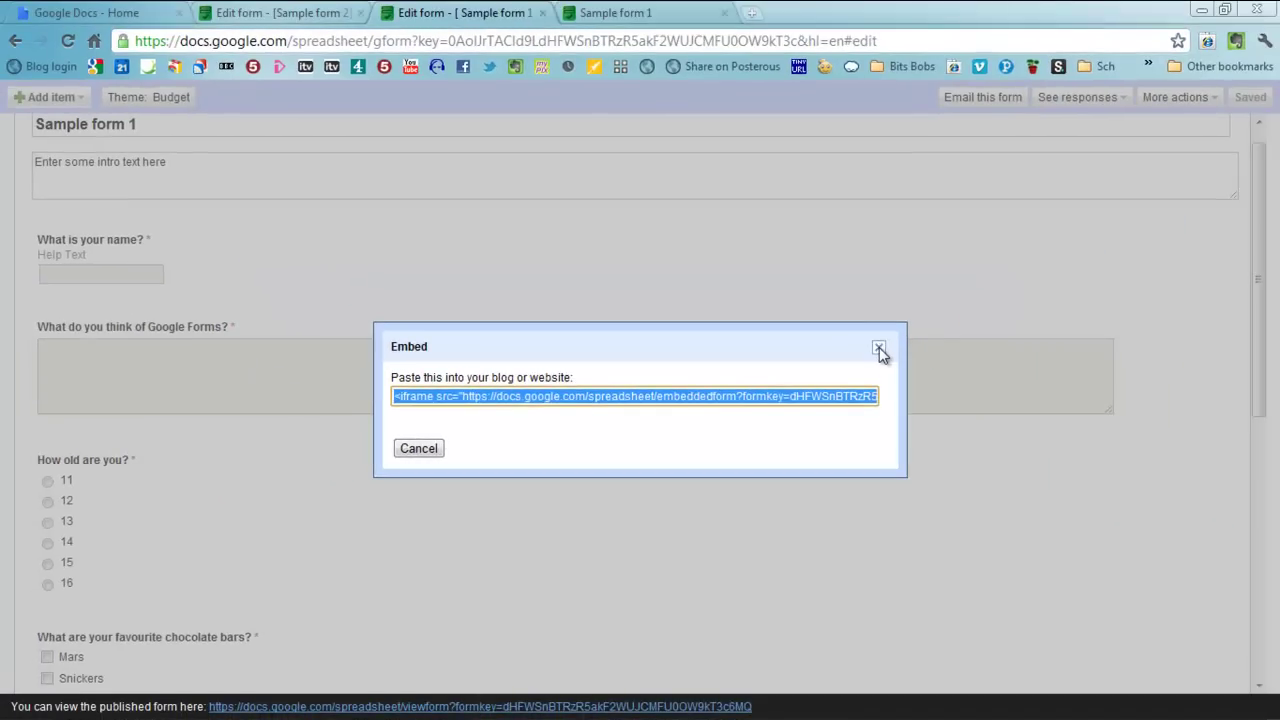
click(879, 347)
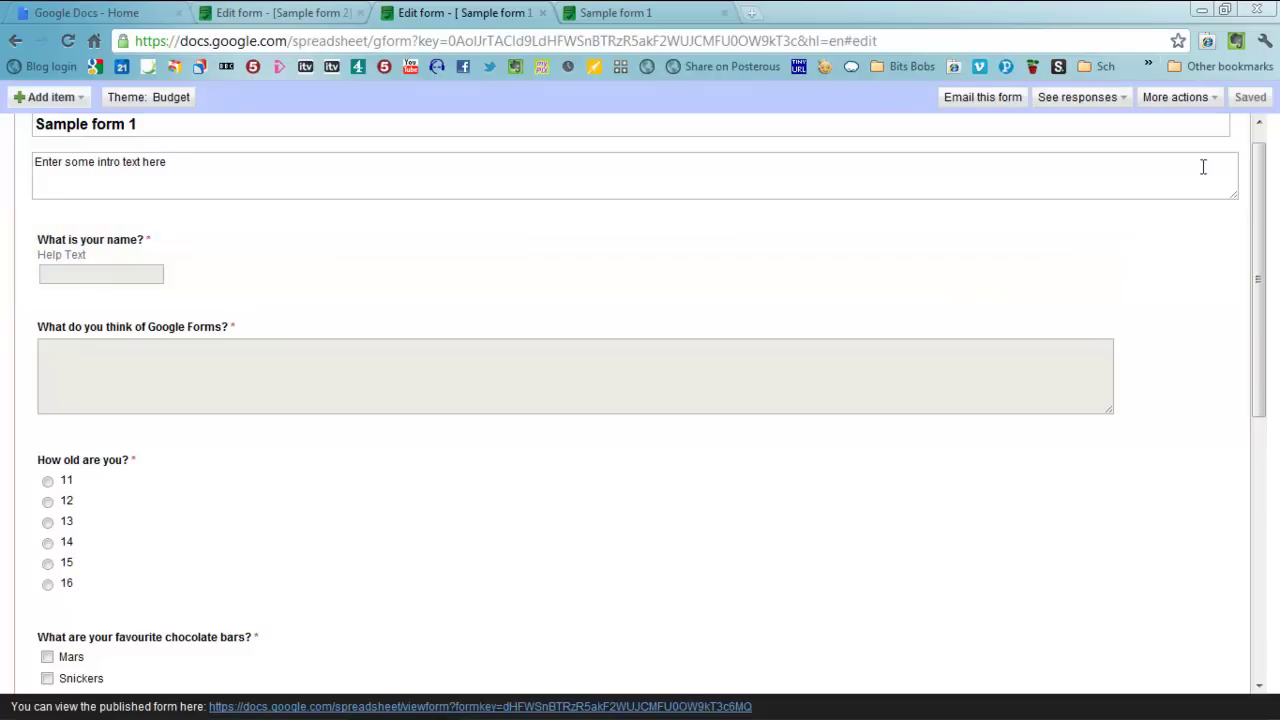
Replace the form's confirmation message with "Thank you for completing the quiz - let's hope you have won!!"
click(1195, 104)
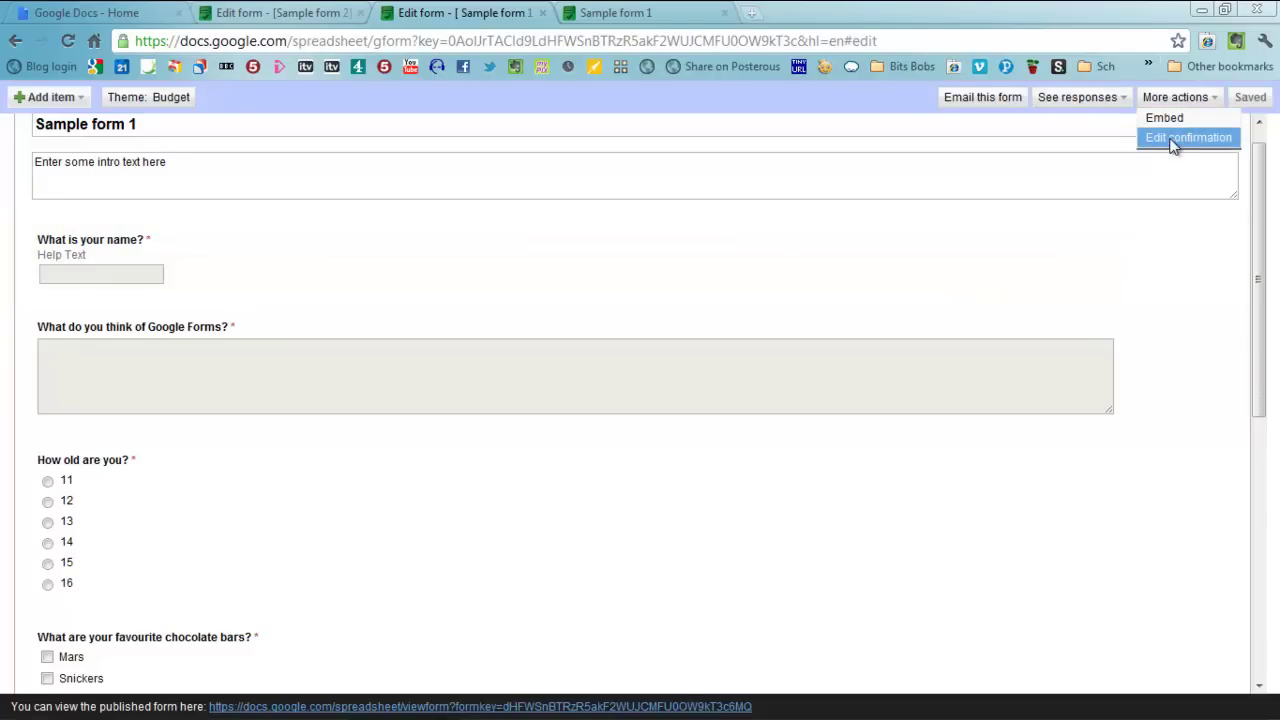
click(1174, 144)
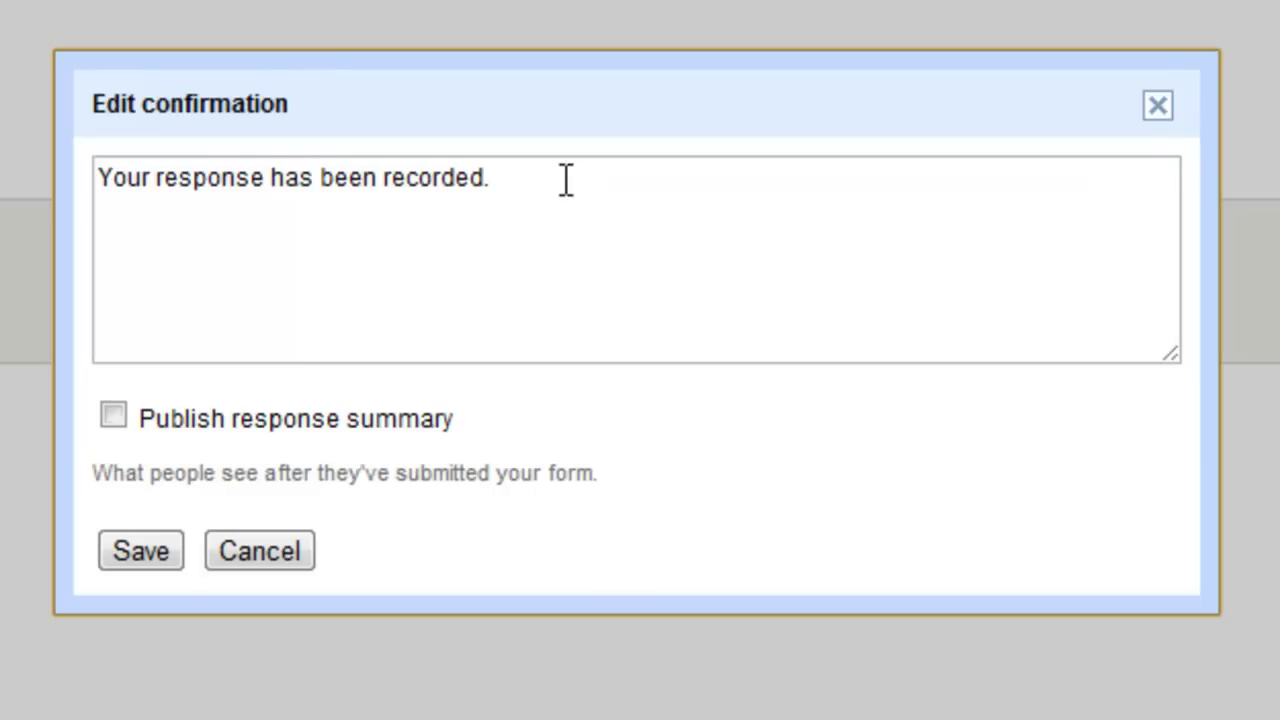
drag(566, 180, 93, 176)
mouse_move(601, 178)
mouse_down()
mouse_move(223, 197)
mouse_move(537, 183)
mouse_move(131, 171)
mouse_up()
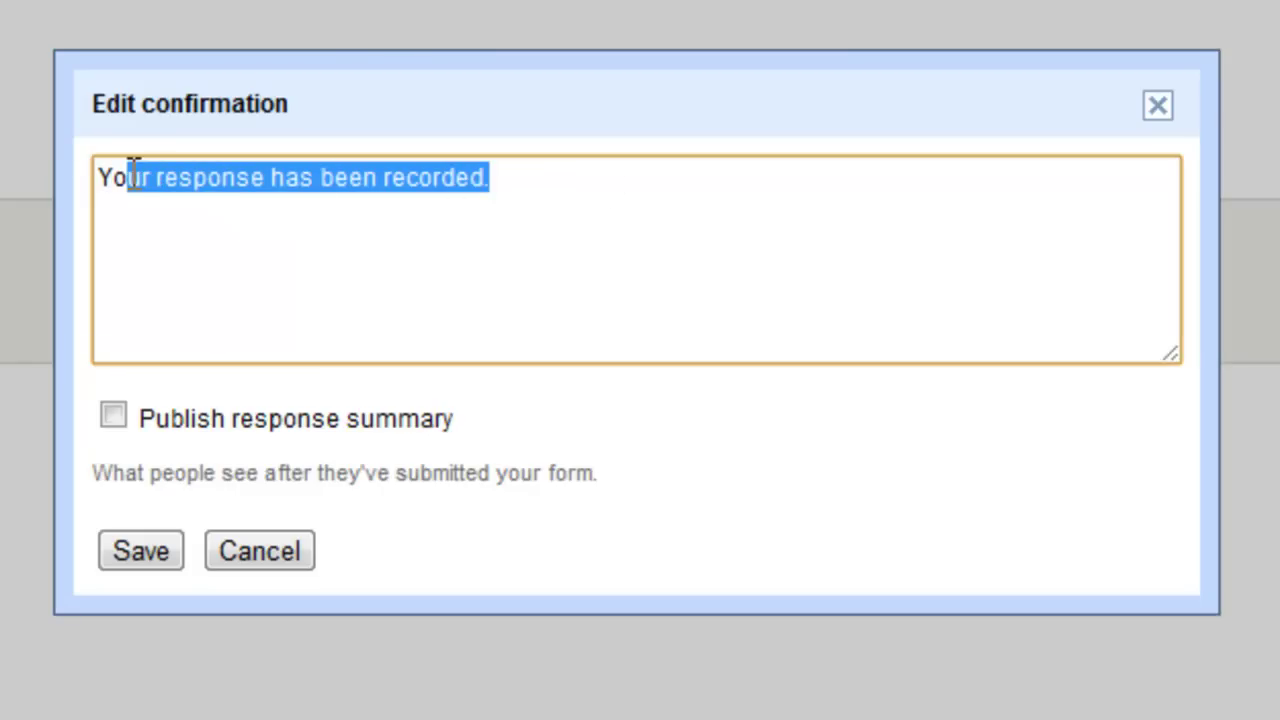
key(BackSpace)
key(BackSpace)
key(BackSpace)
text(Thank y)
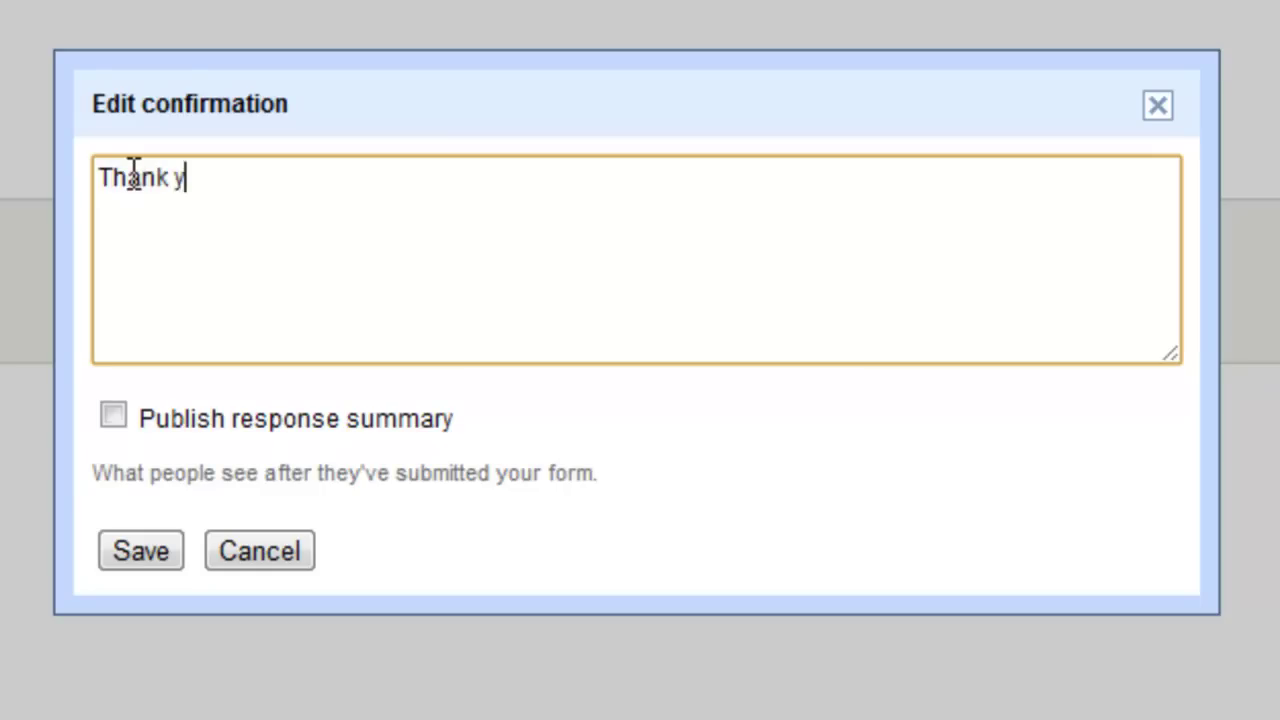
text(ou for completing th)
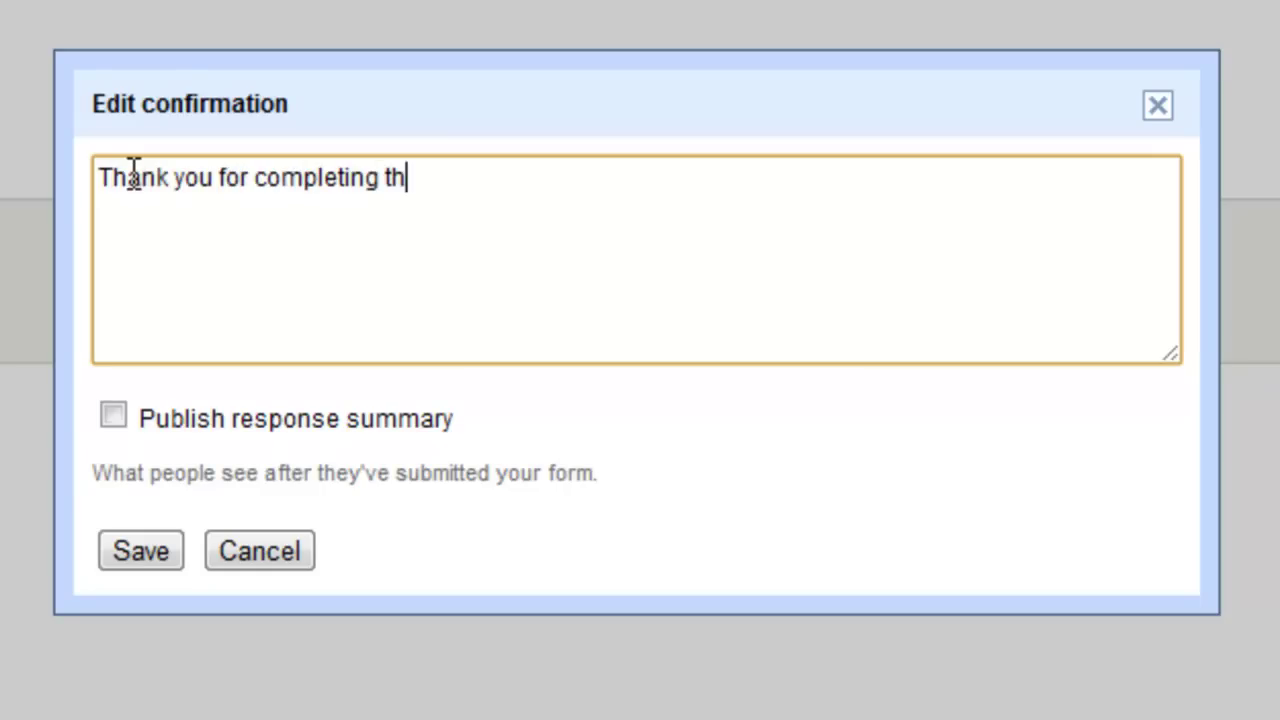
text(e quiz - let')
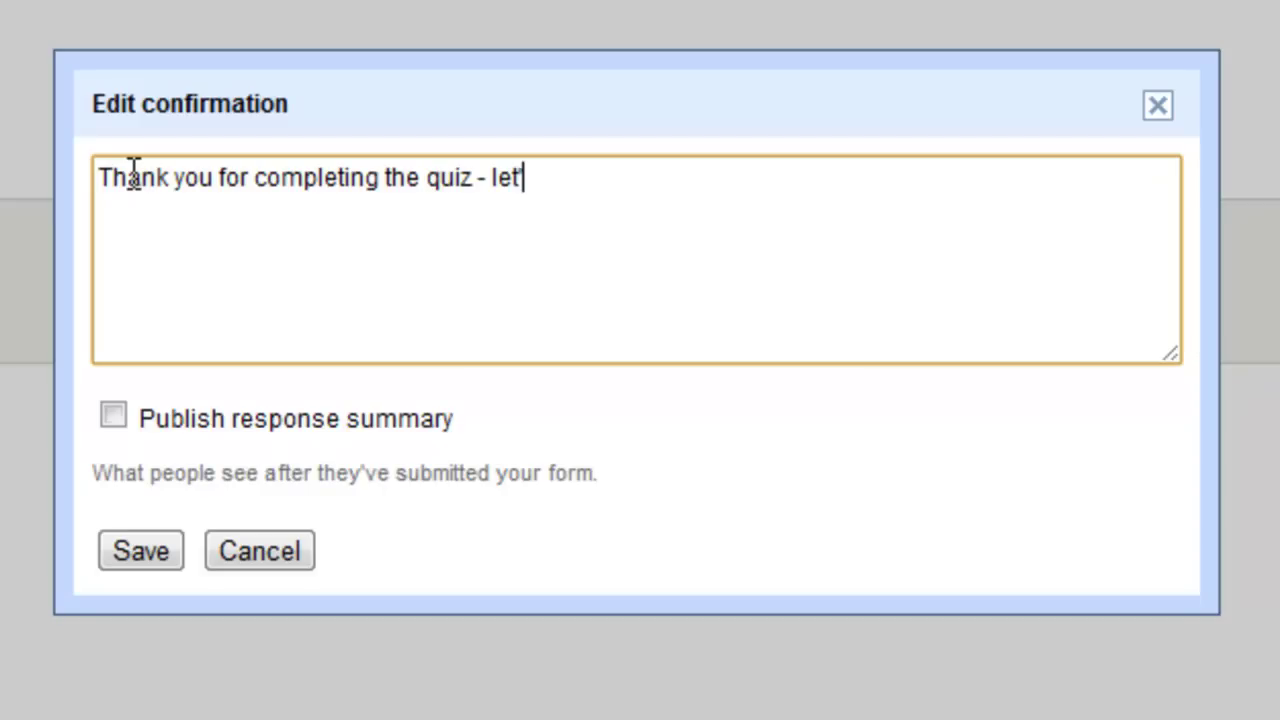
text(s hope you have won!!)
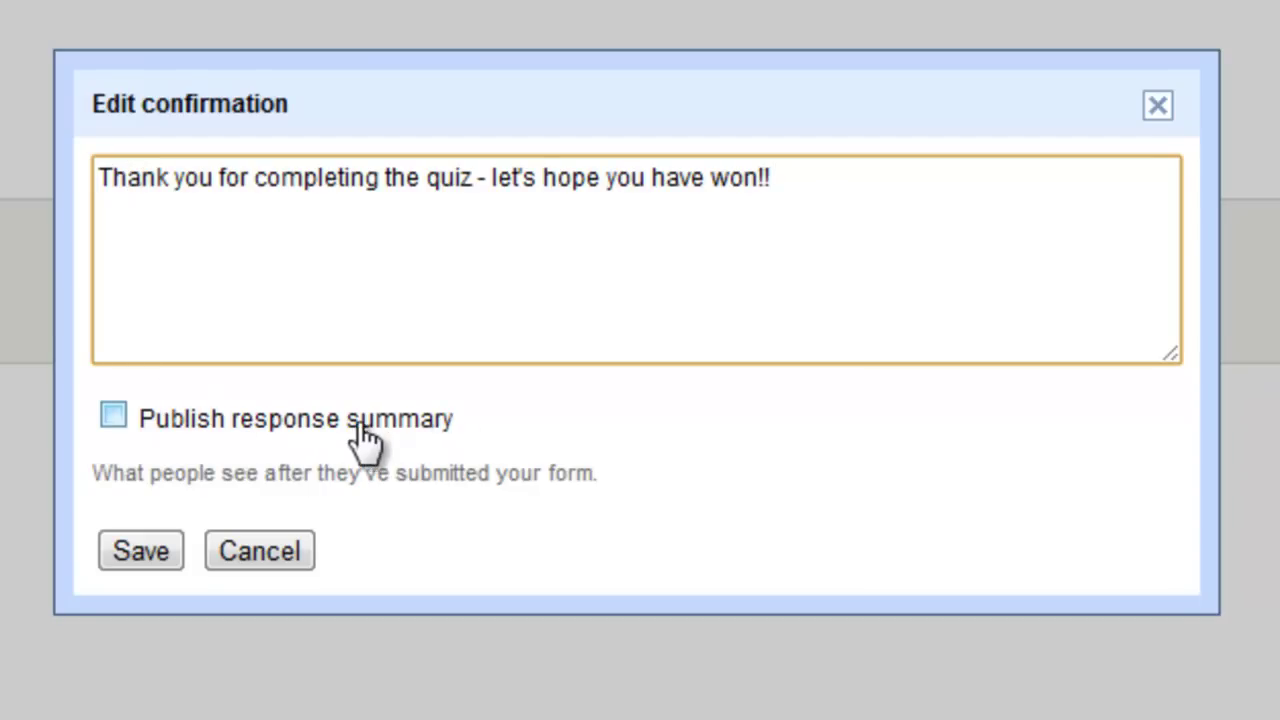
Enable publishing of the response summary in the form's confirmation settings and save them
click(113, 414)
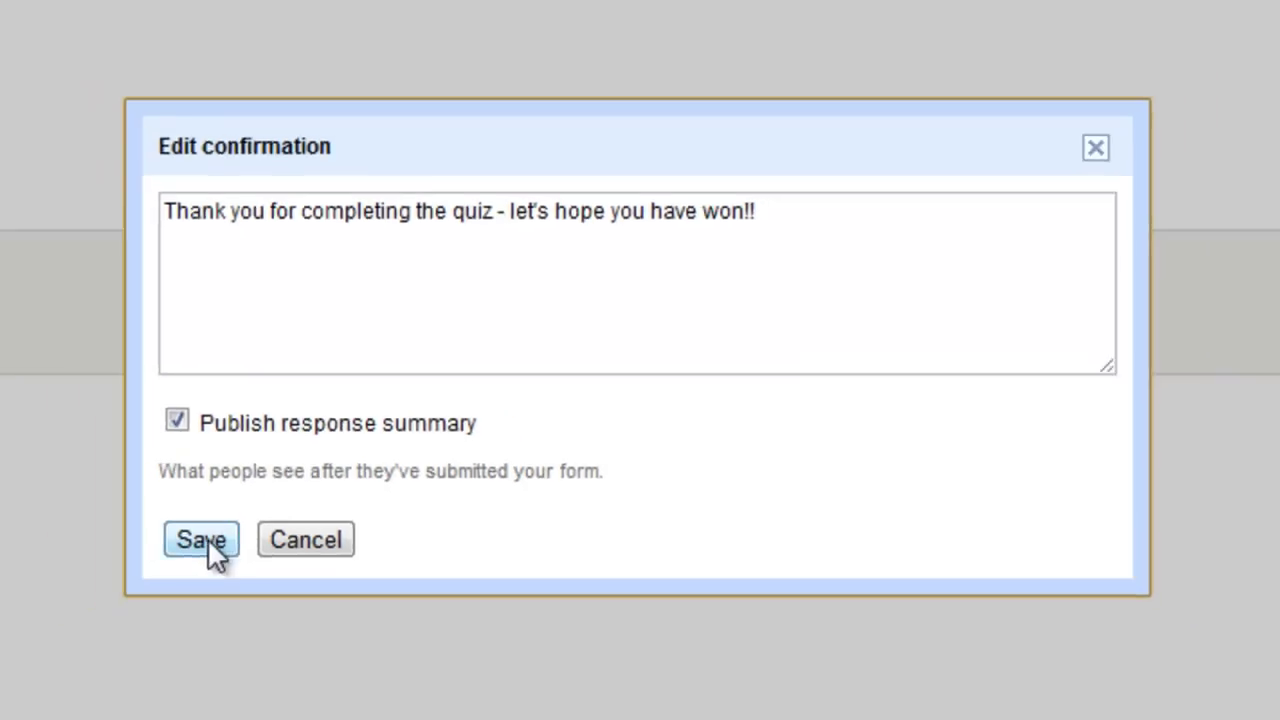
click(141, 551)
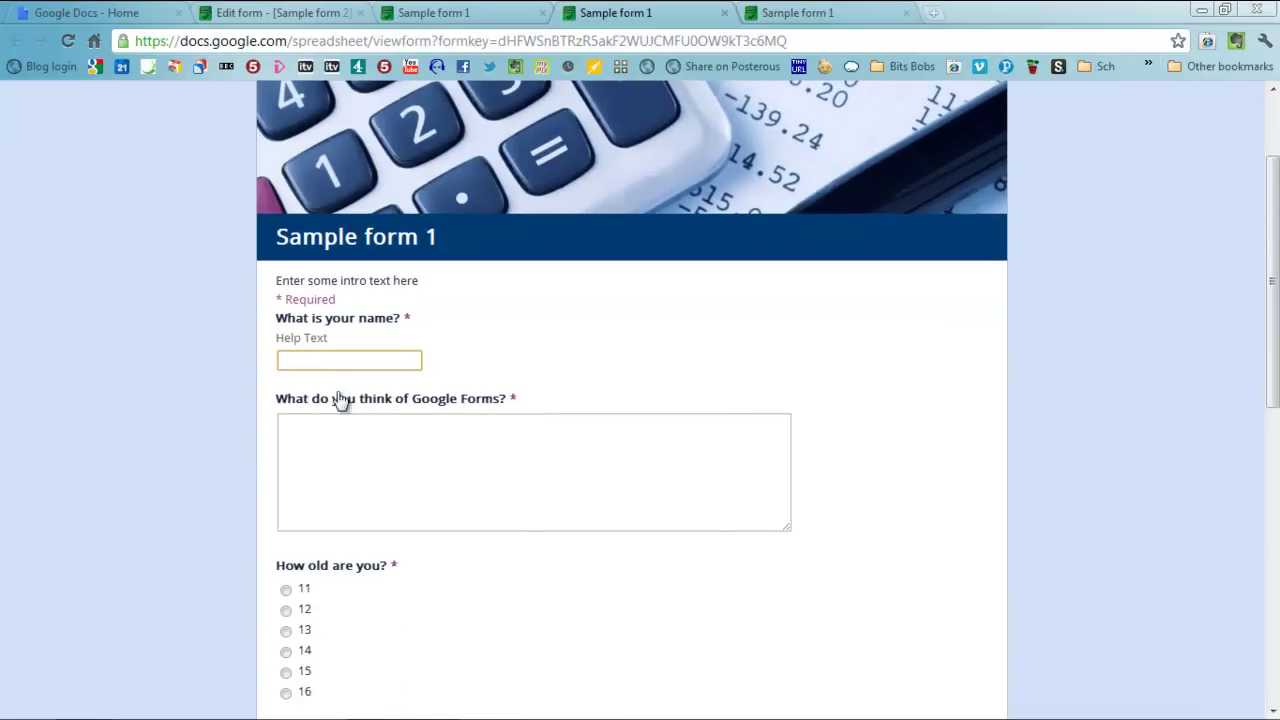
In the live Sample form 1, enter the respondent's first name and answer the Google Forms opinion question with "I think they are great!"
click(353, 361)
text(Ma)
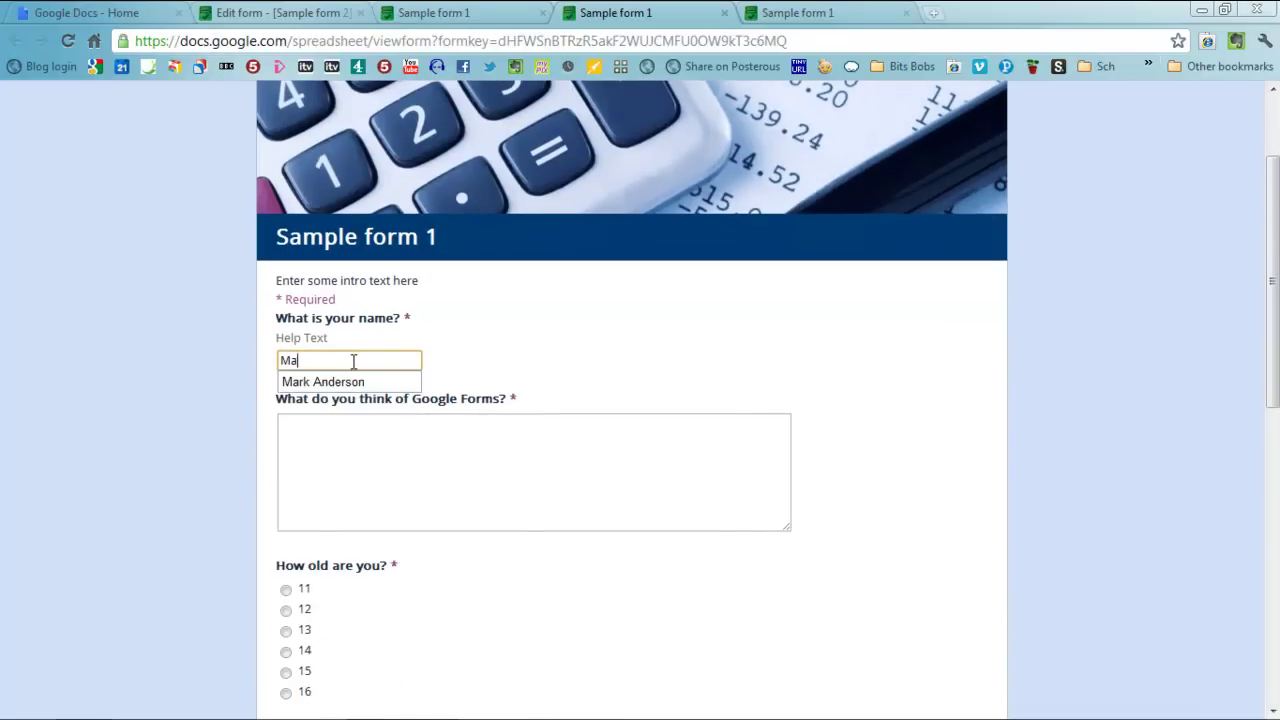
text(rk)
click(350, 449)
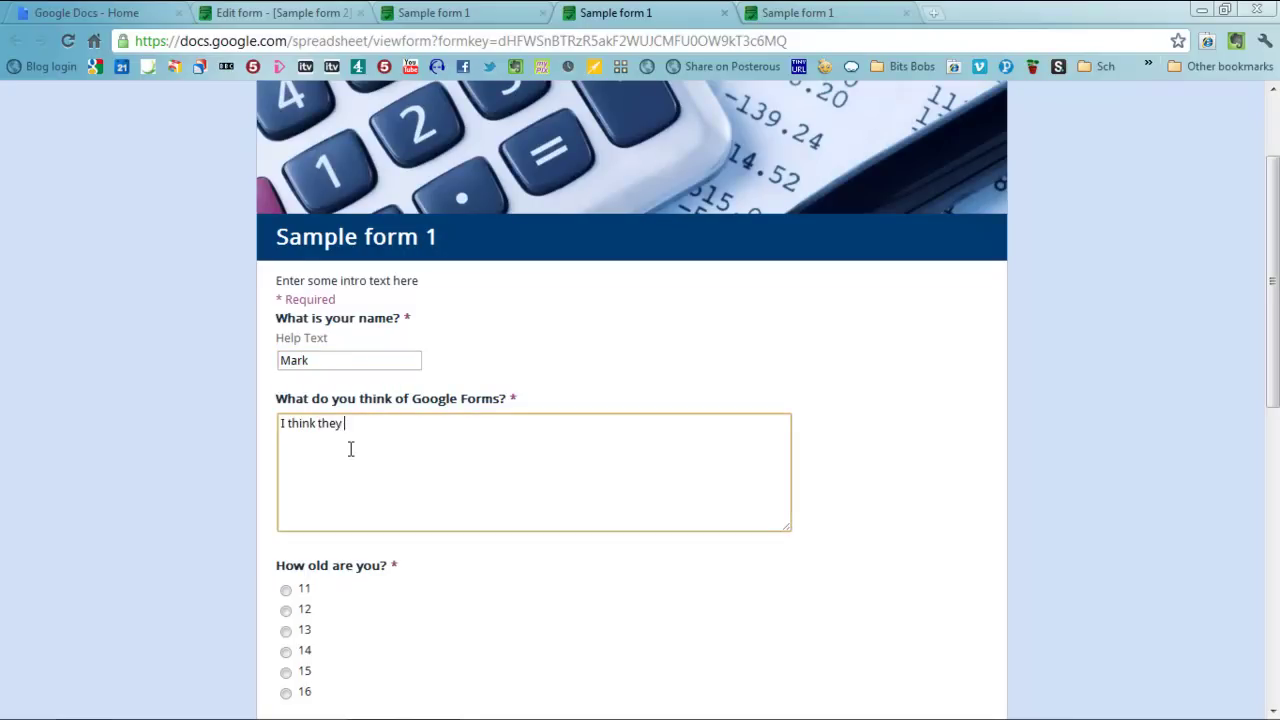
text(are great!)
Answer the "How old are you?" question with 15
scroll(350, 449, down, 1)
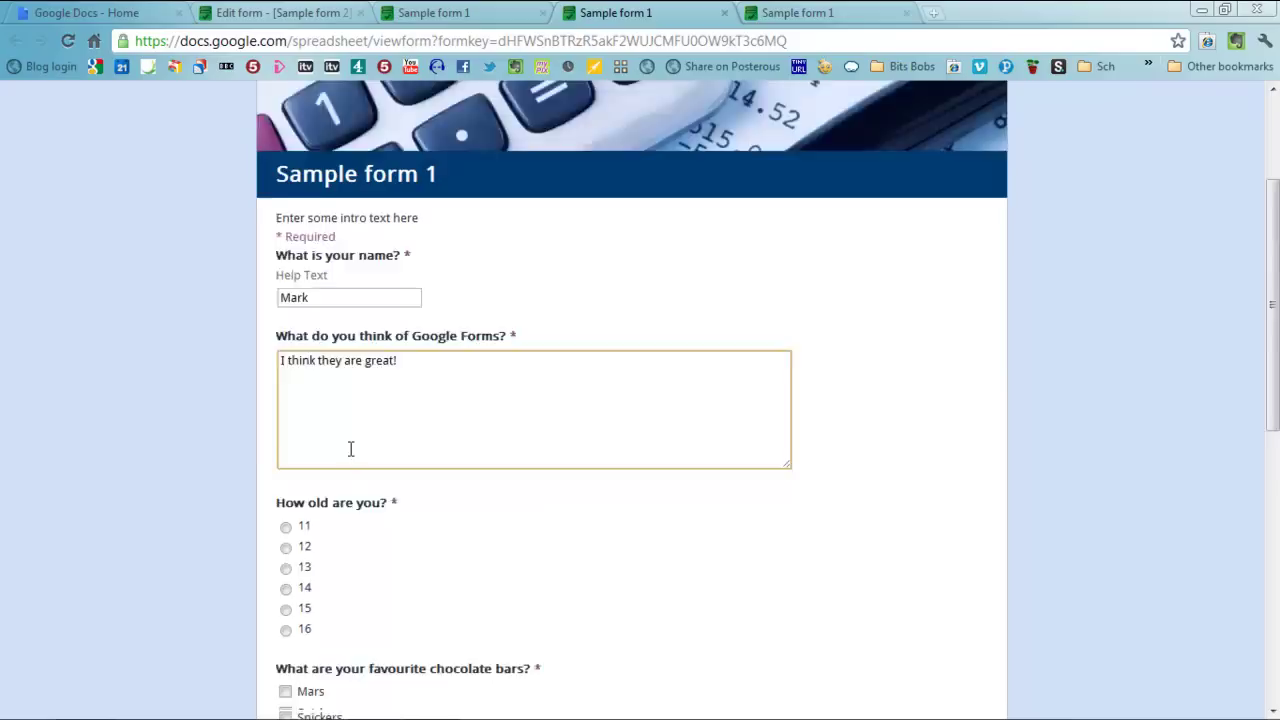
scroll(350, 449, down, 1)
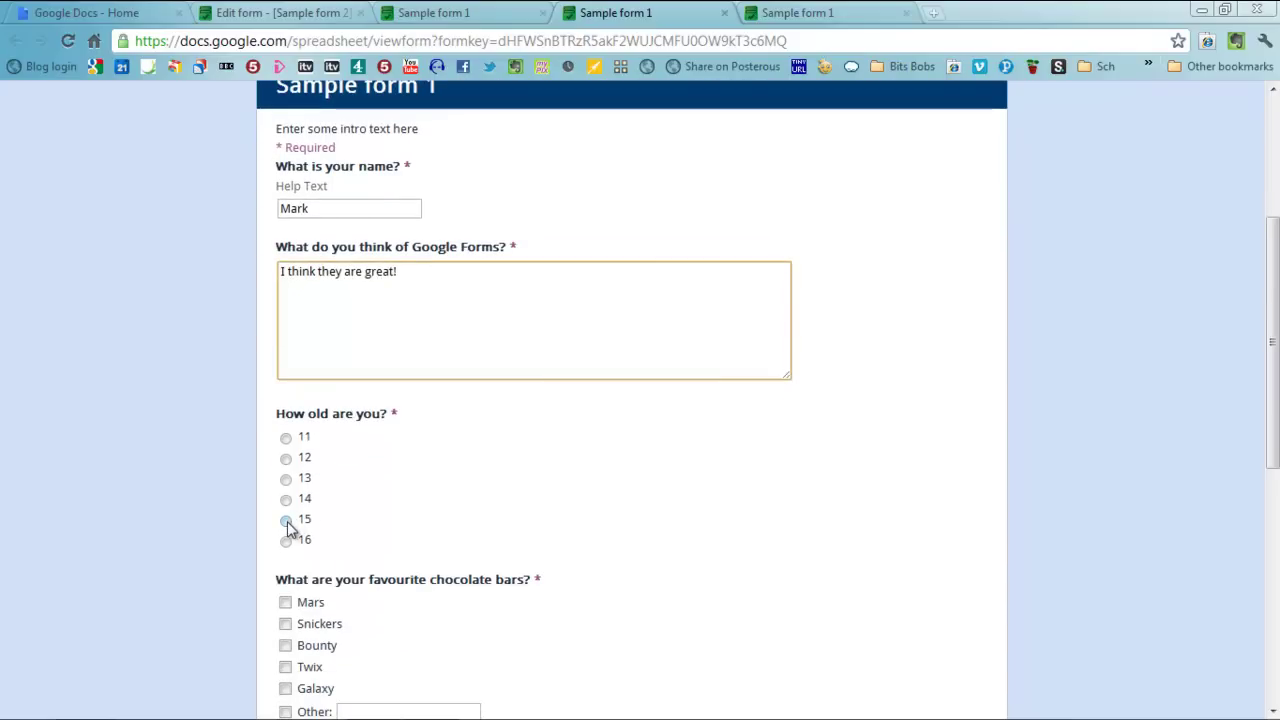
click(286, 521)
Select Mars, Snickers, Bounty, Twix, Galaxy and Other as favourite chocolate bars, entering "Dairy Milk" for Other
scroll(250, 540, down, 2)
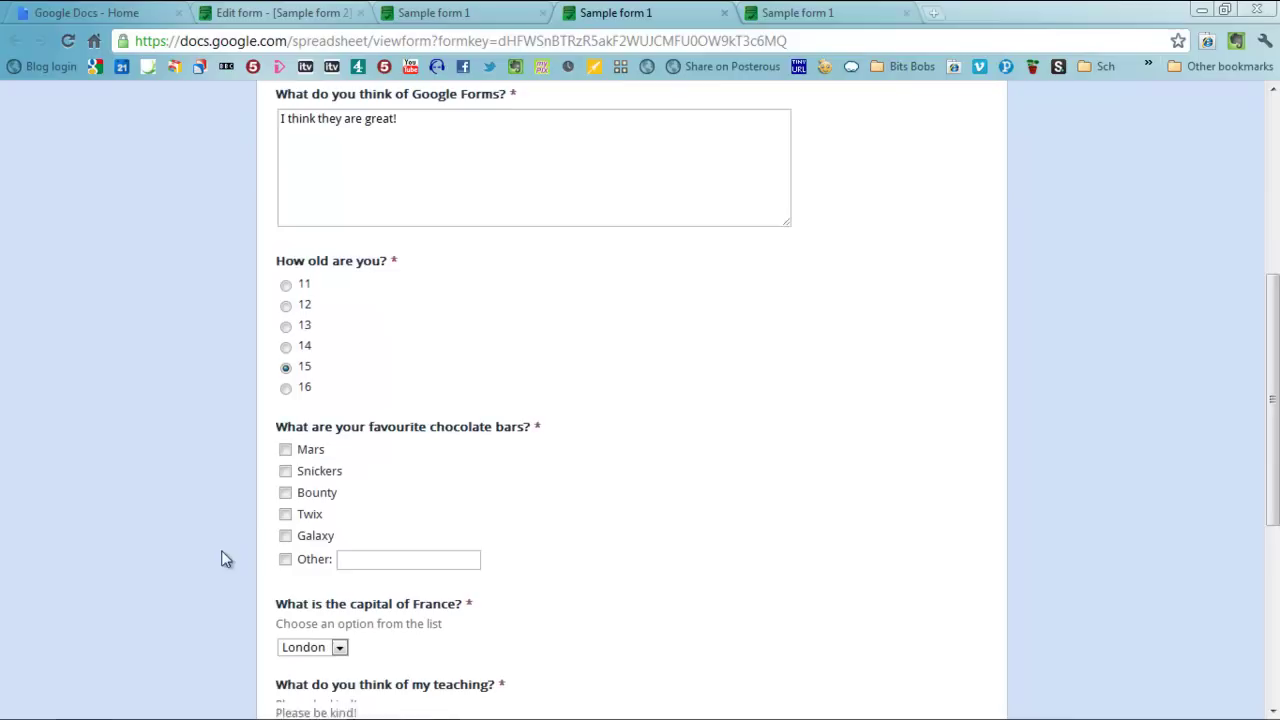
click(286, 443)
click(285, 464)
click(285, 485)
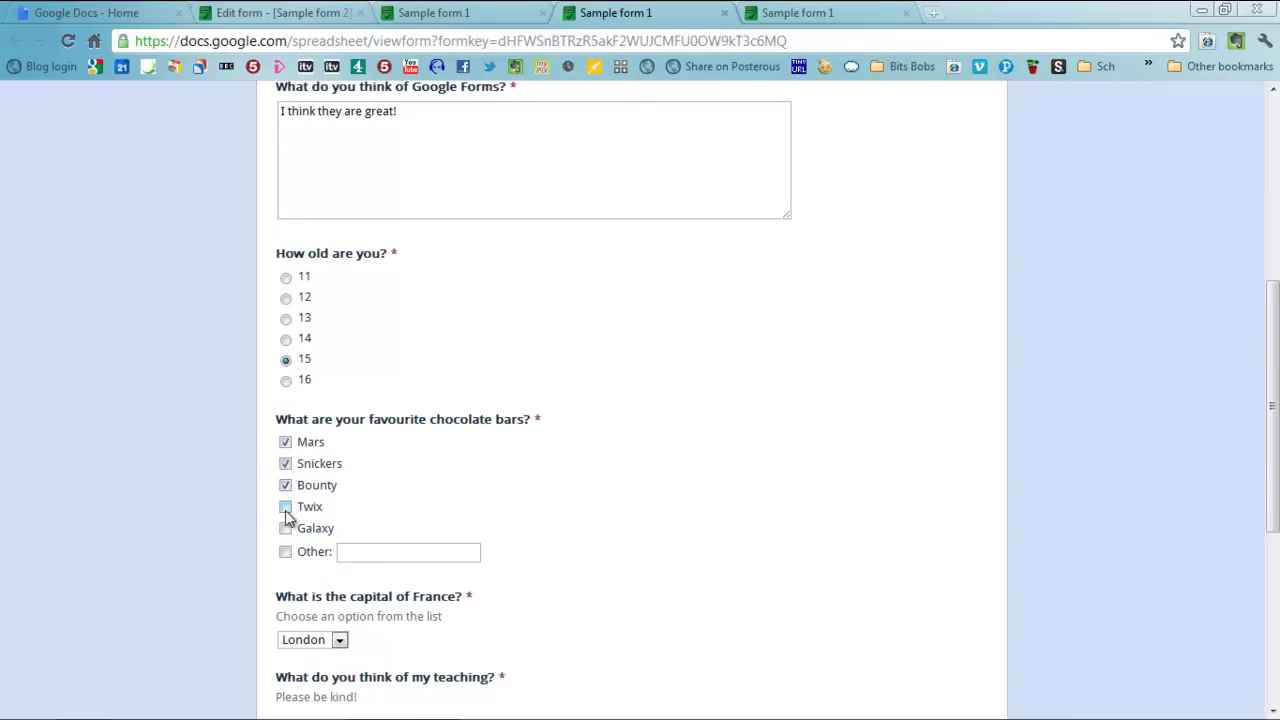
click(285, 507)
click(285, 528)
click(285, 552)
click(365, 552)
text(Dairy Mi)
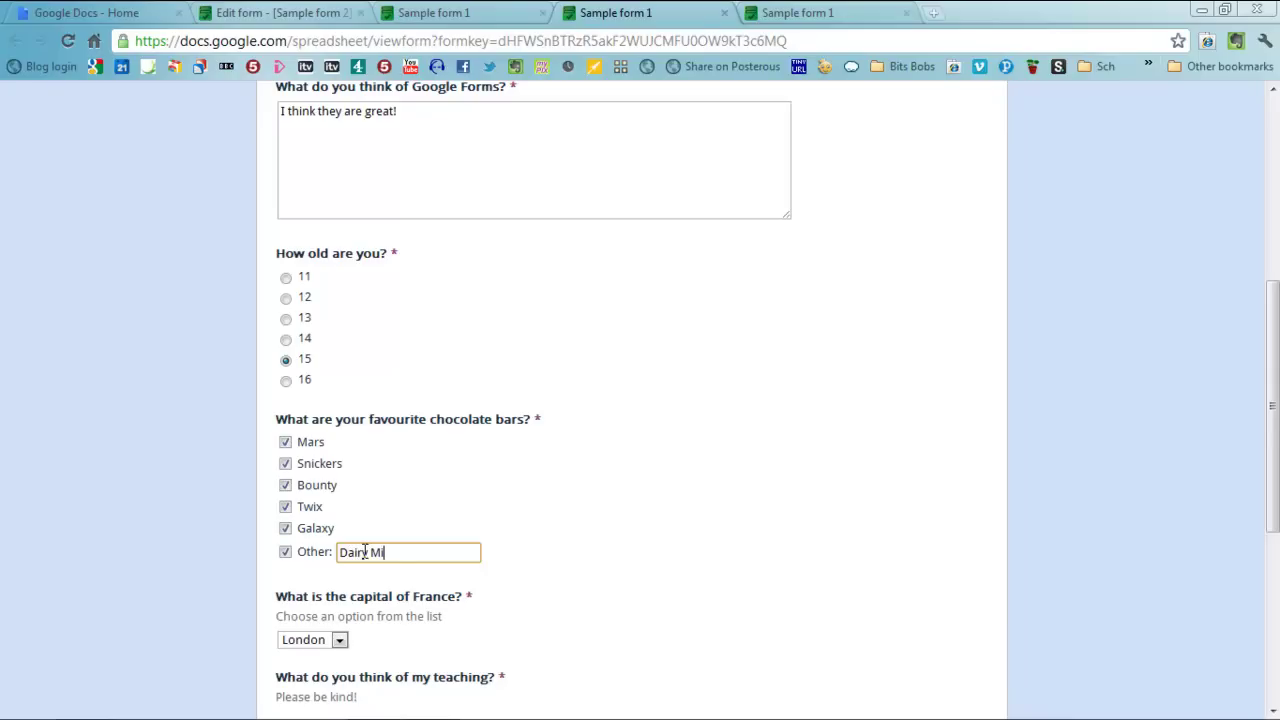
text(lk)
Choose Paris as the capital of France and rate the teaching 5 on the scale
scroll(365, 555, down, 3)
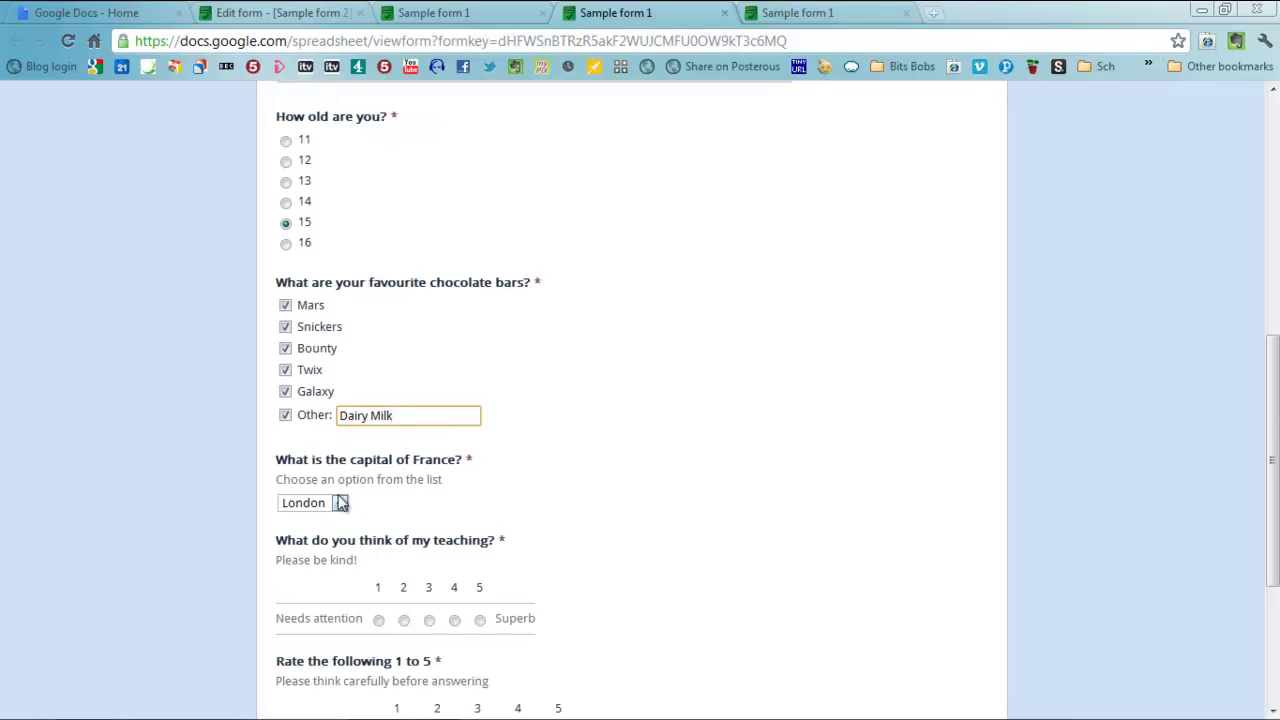
click(340, 504)
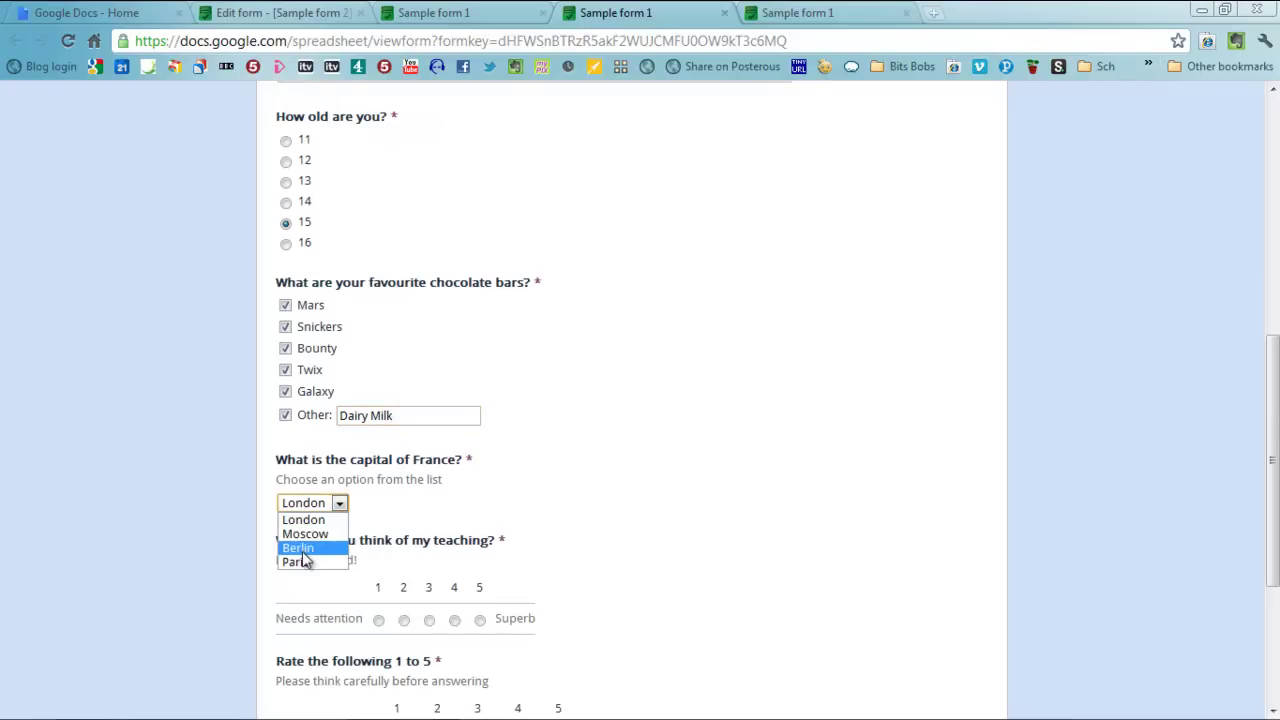
click(302, 558)
scroll(310, 560, down, 3)
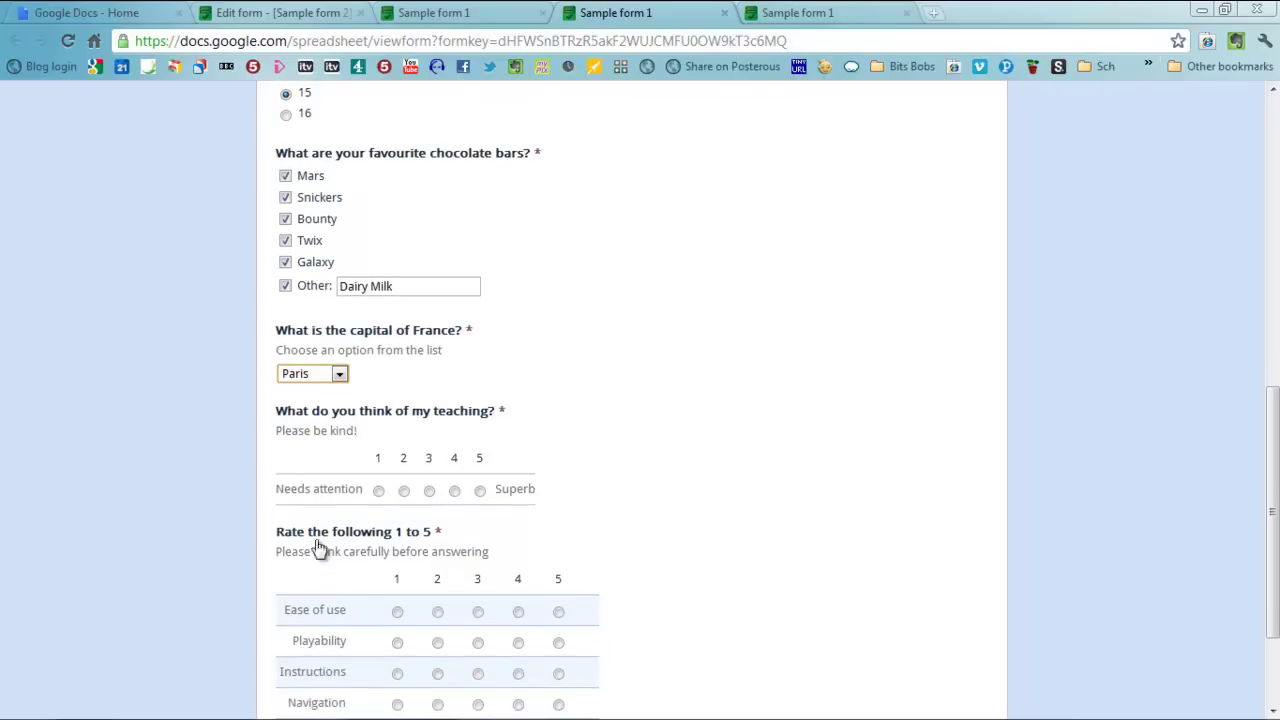
click(480, 490)
Rate Playability 4 and Ease of use, Instructions, Navigation and Support 5 each, and submit the form
scroll(480, 490, down, 3)
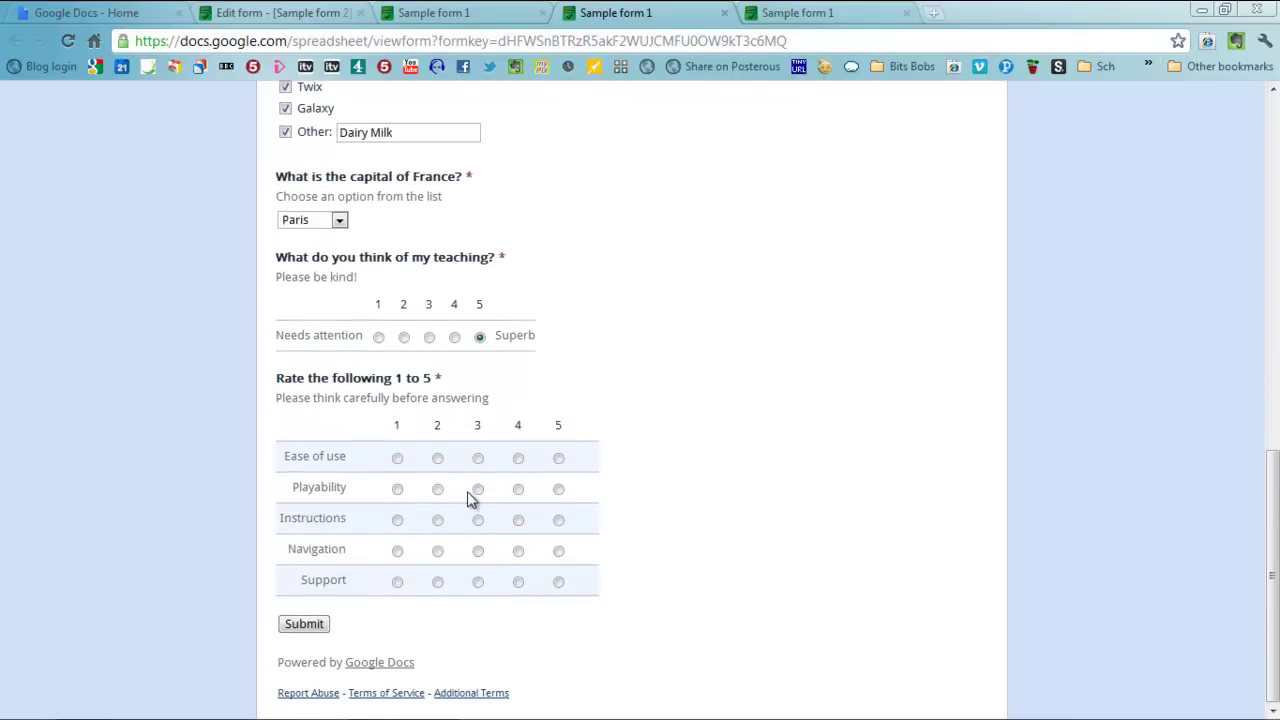
click(559, 459)
click(518, 489)
click(558, 517)
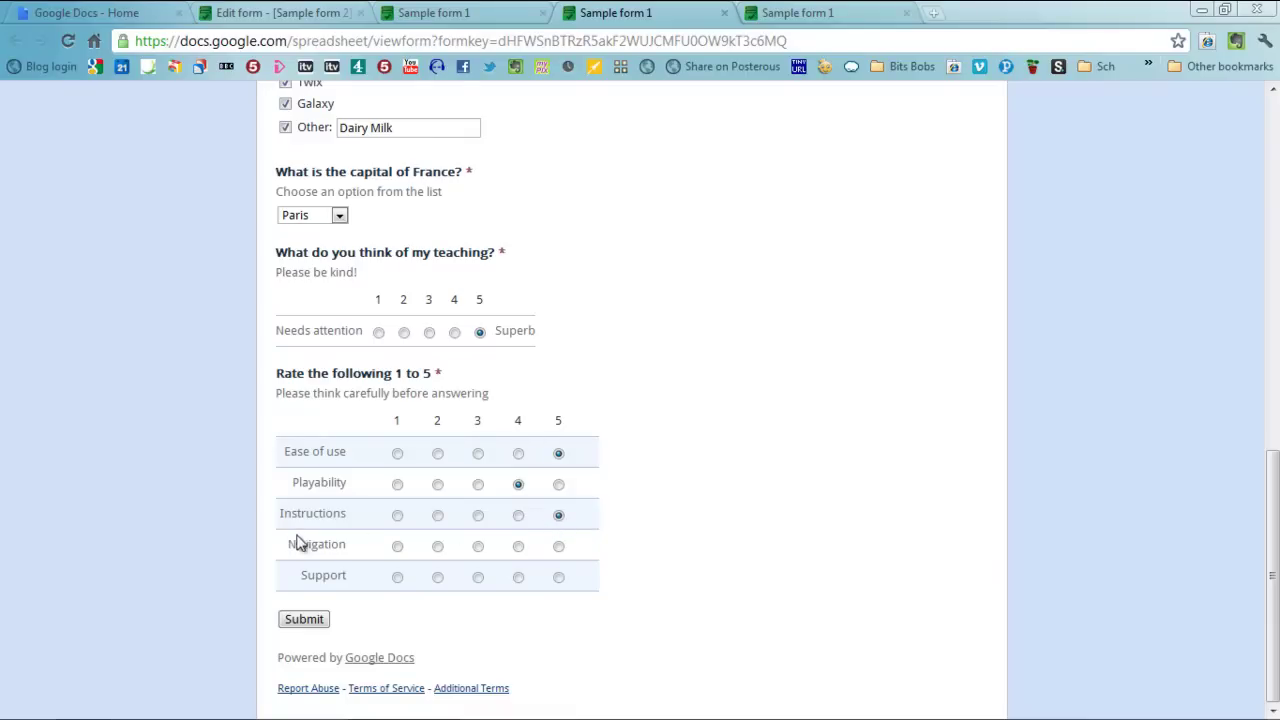
click(558, 547)
click(558, 580)
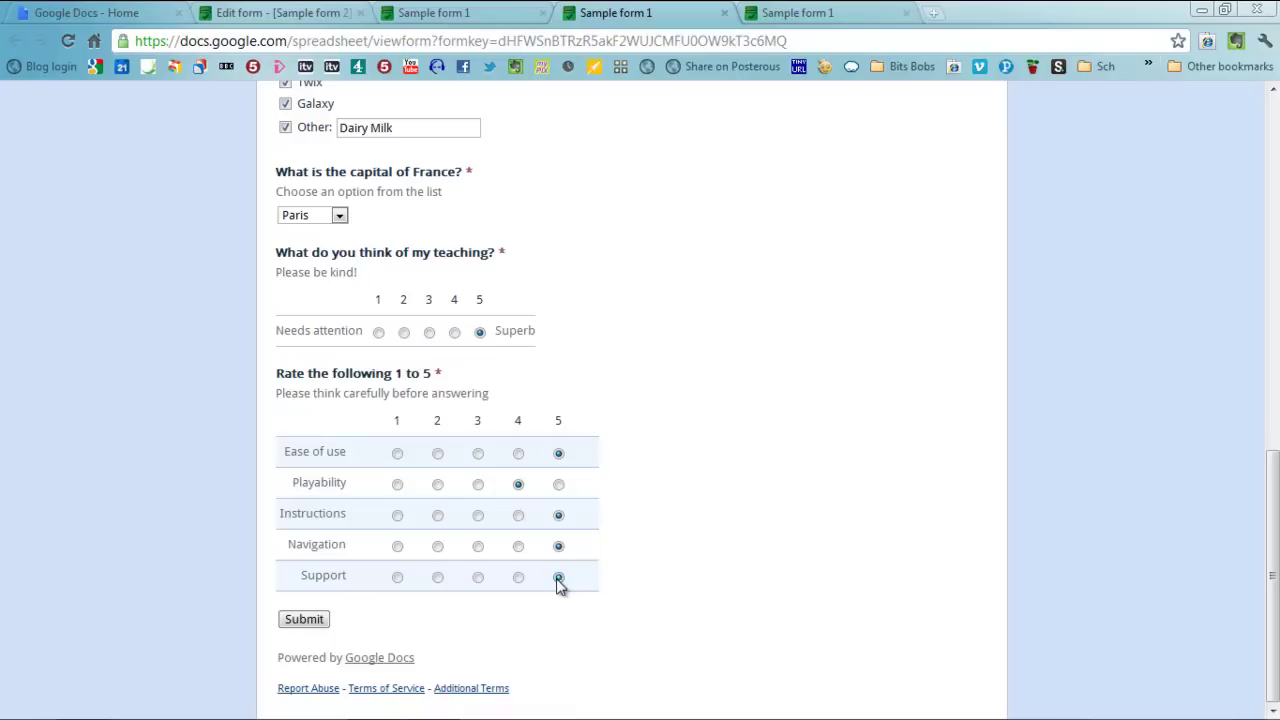
click(300, 620)
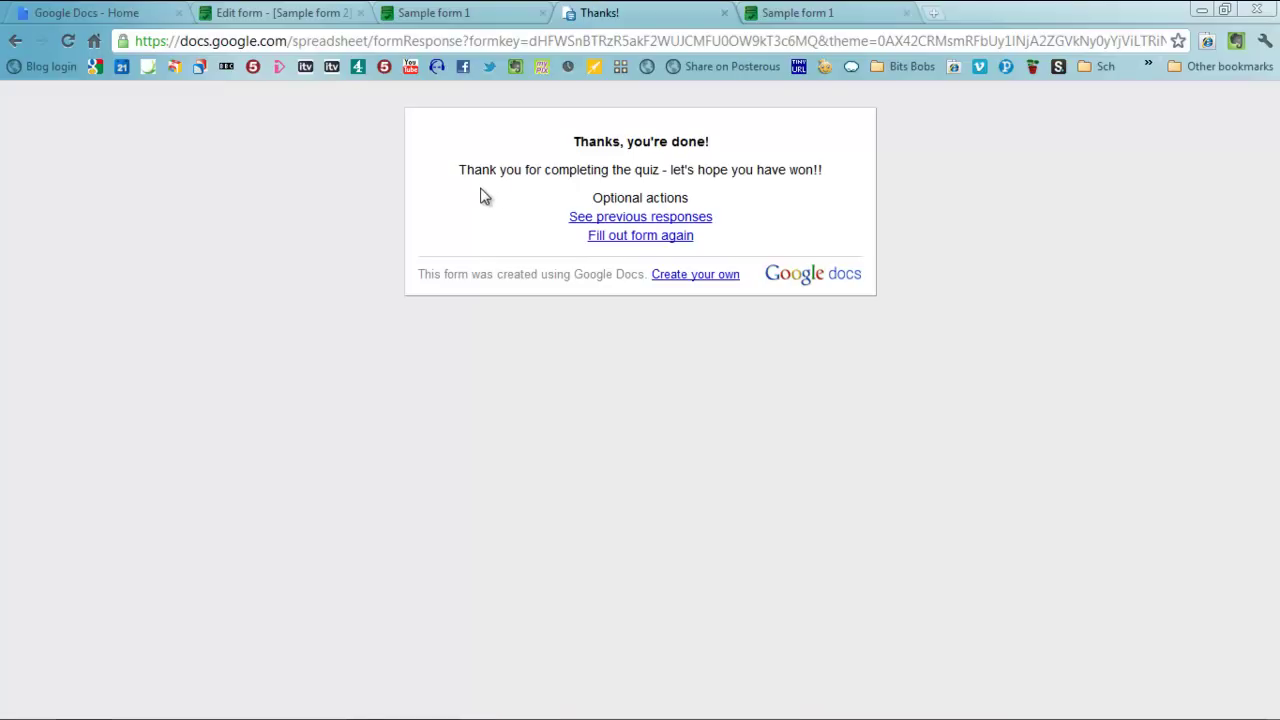
Open the Sample form response spreadsheet from the Google Docs home page and show its summary of responses
click(112, 15)
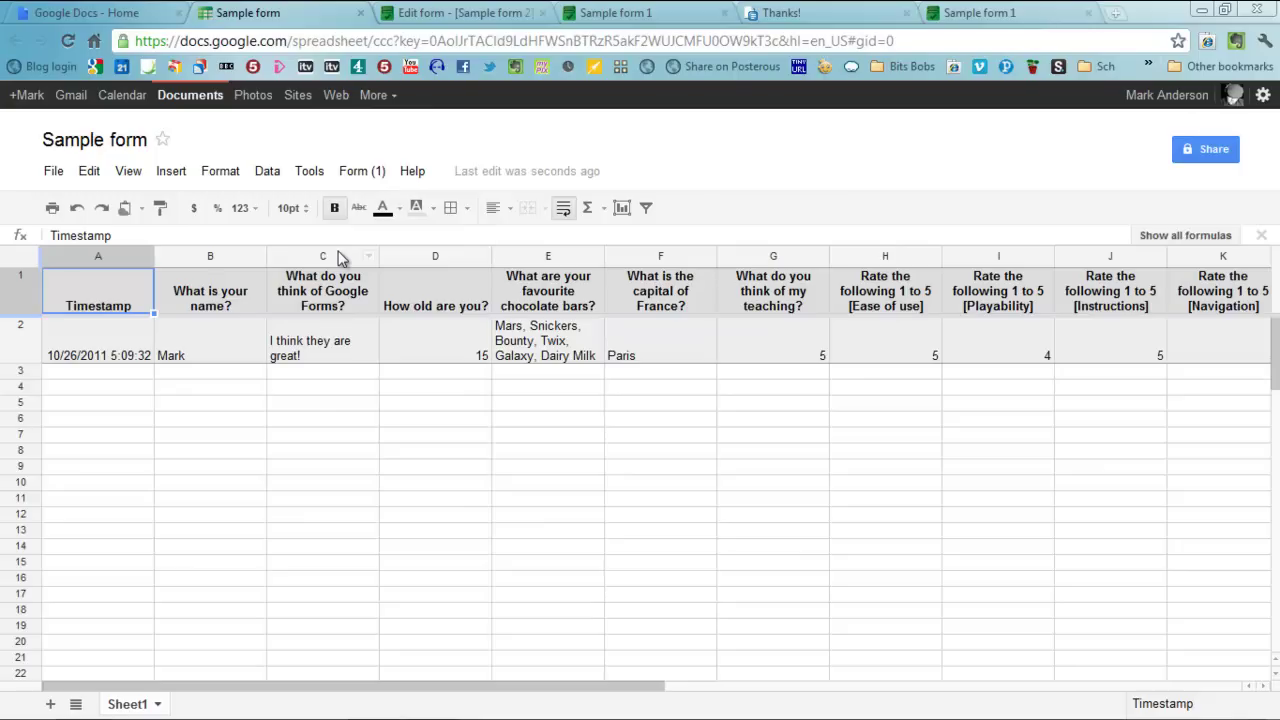
click(352, 173)
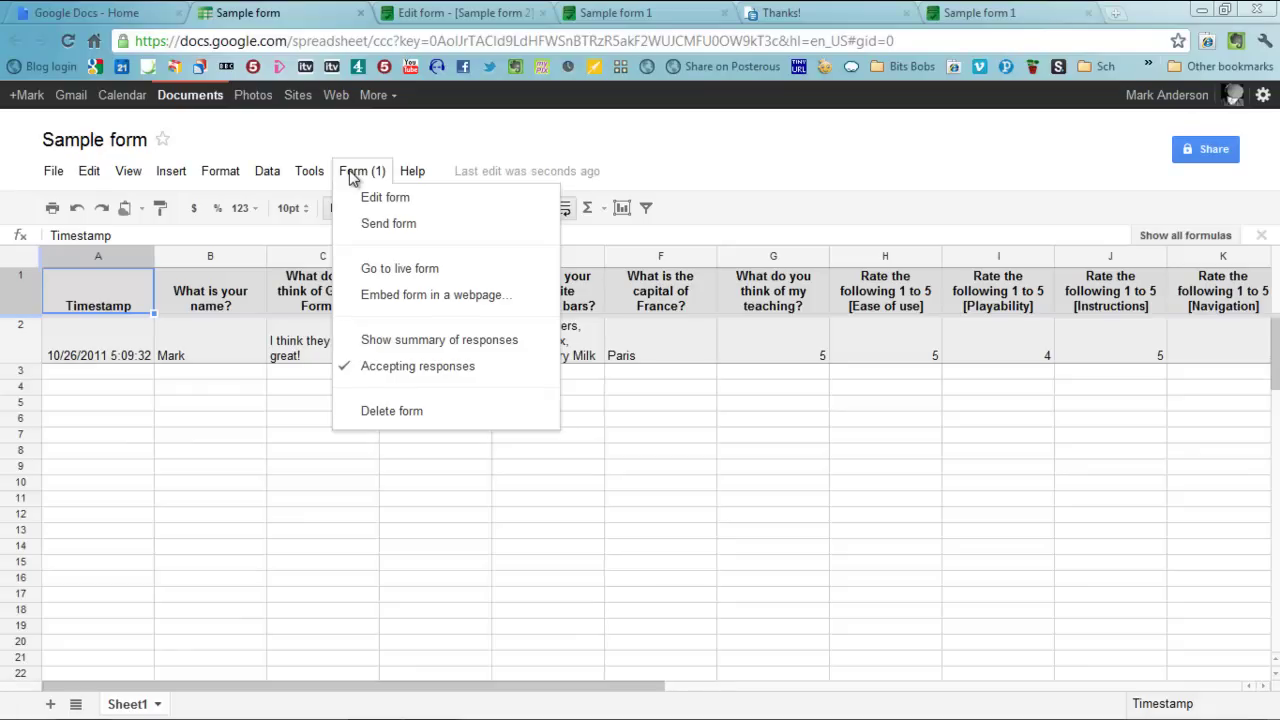
click(447, 345)
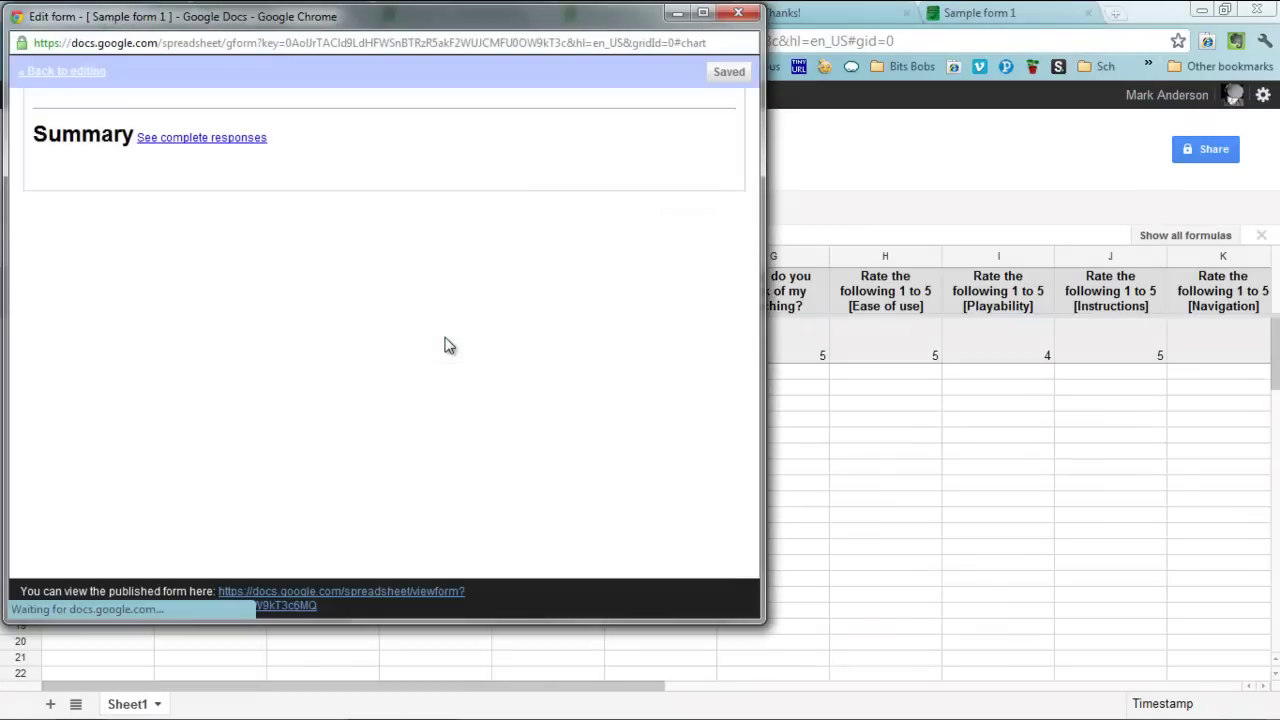
drag(390, 27, 466, 84)
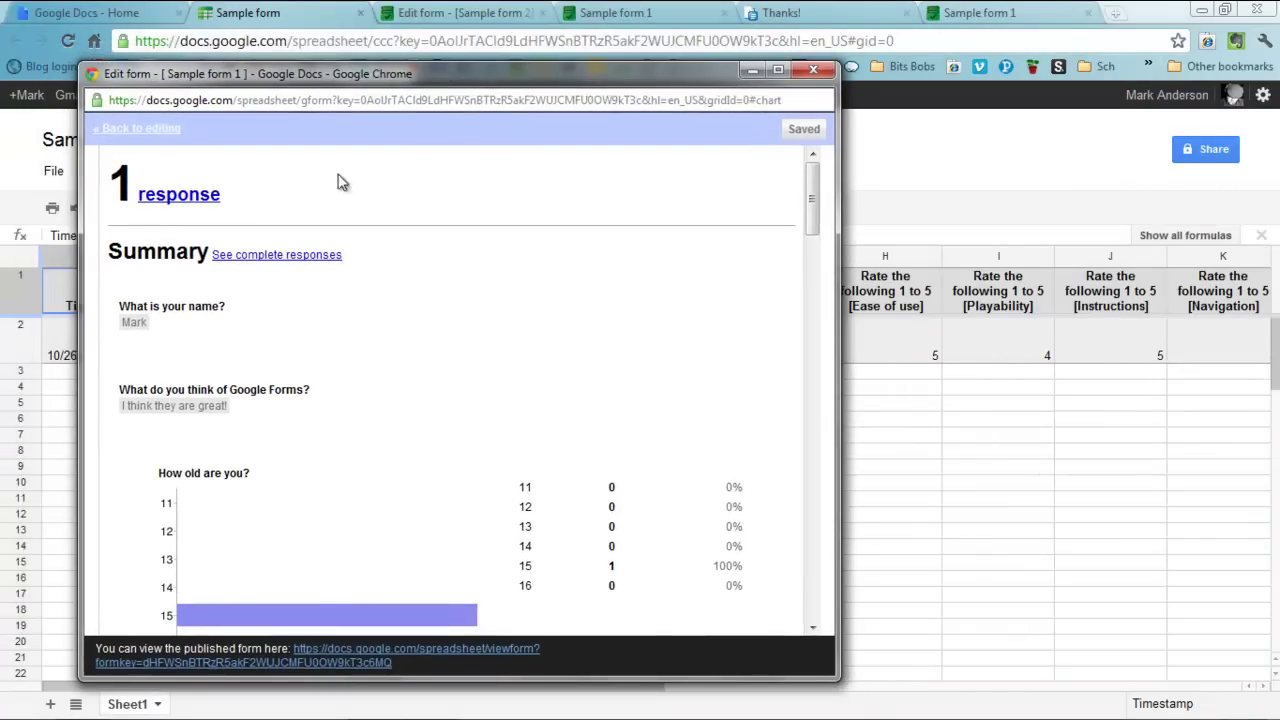
Review the response summary charts for every question down to the number of daily responses, and return to the summary's start
scroll(289, 329, down, 3)
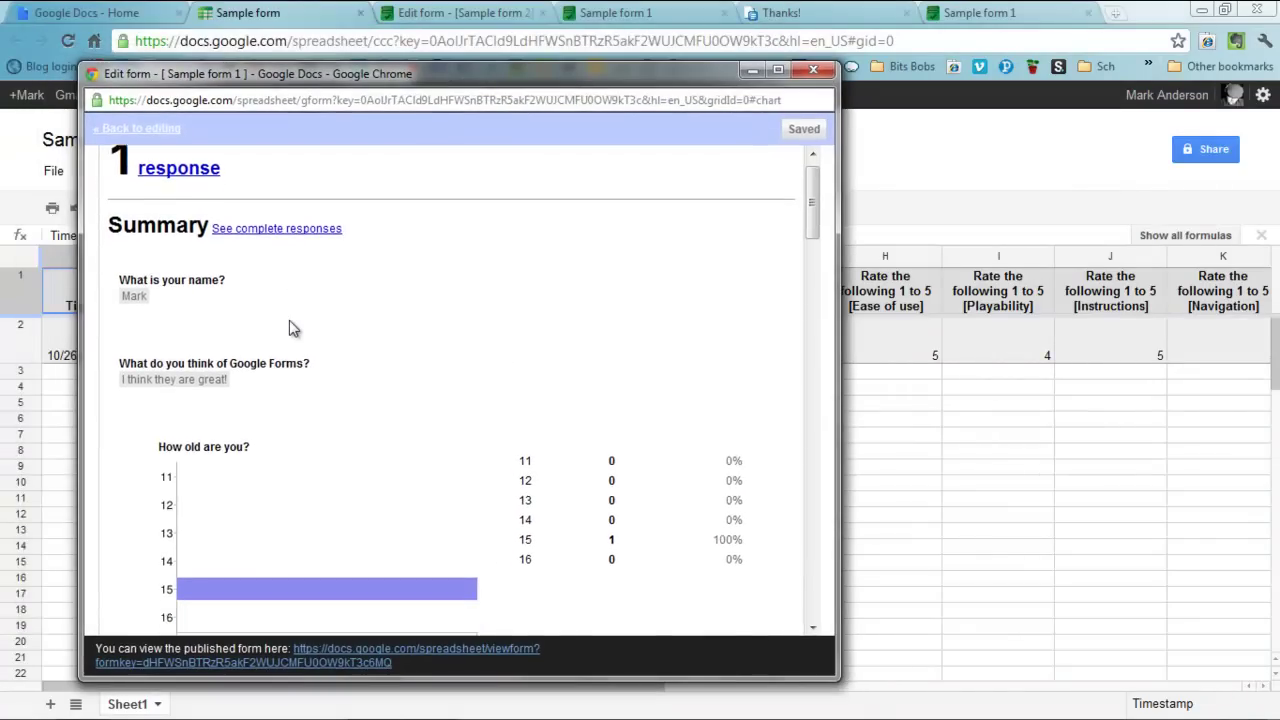
scroll(266, 349, down, 3)
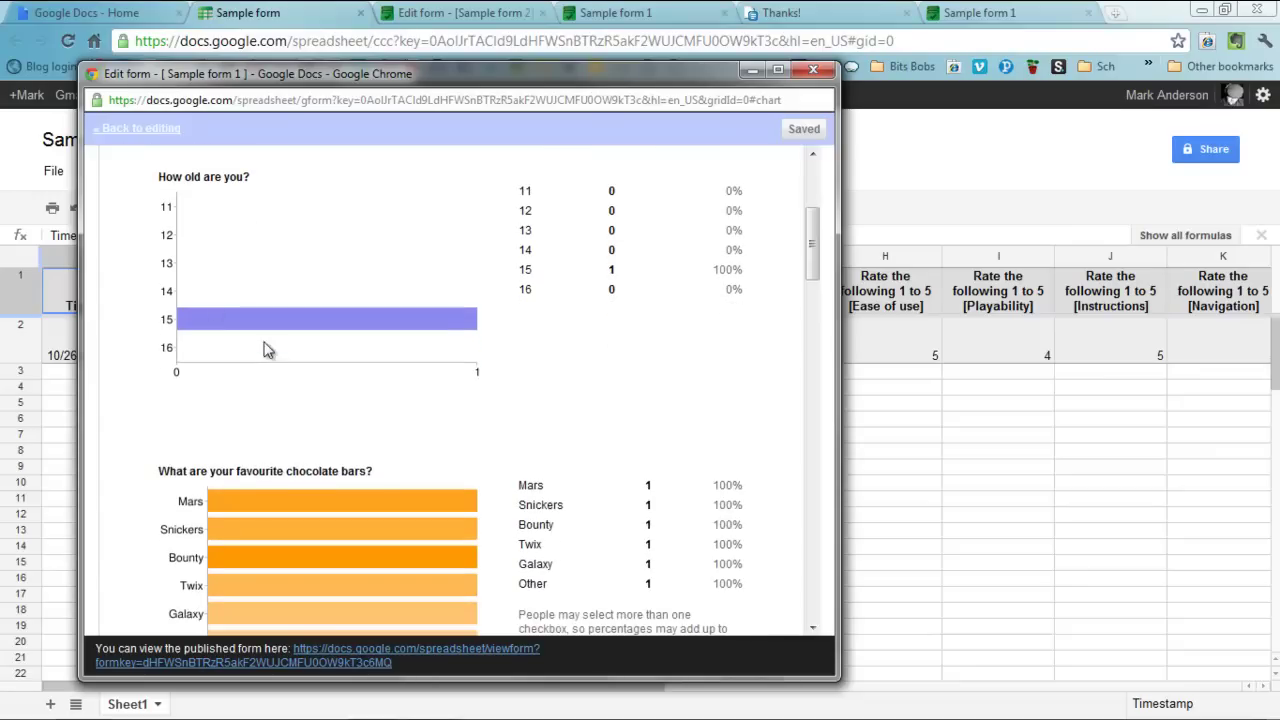
scroll(597, 289, up, 2)
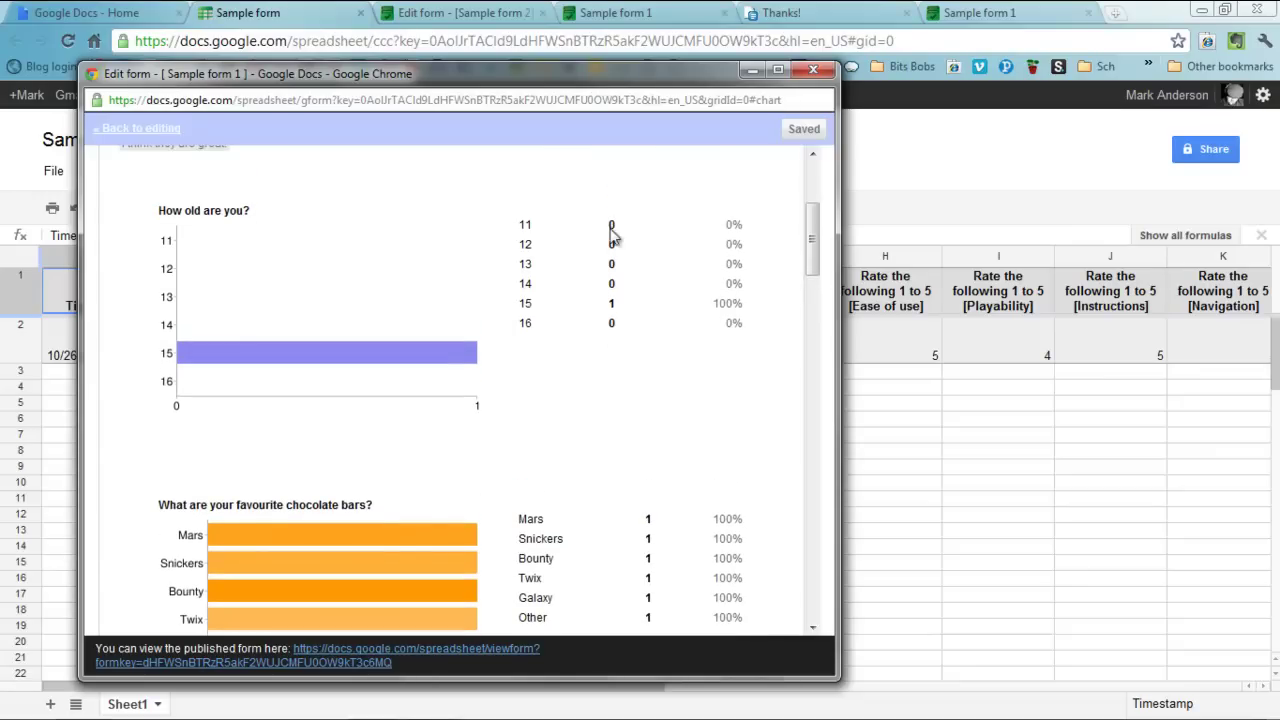
scroll(372, 316, down, 1)
scroll(371, 317, down, 7)
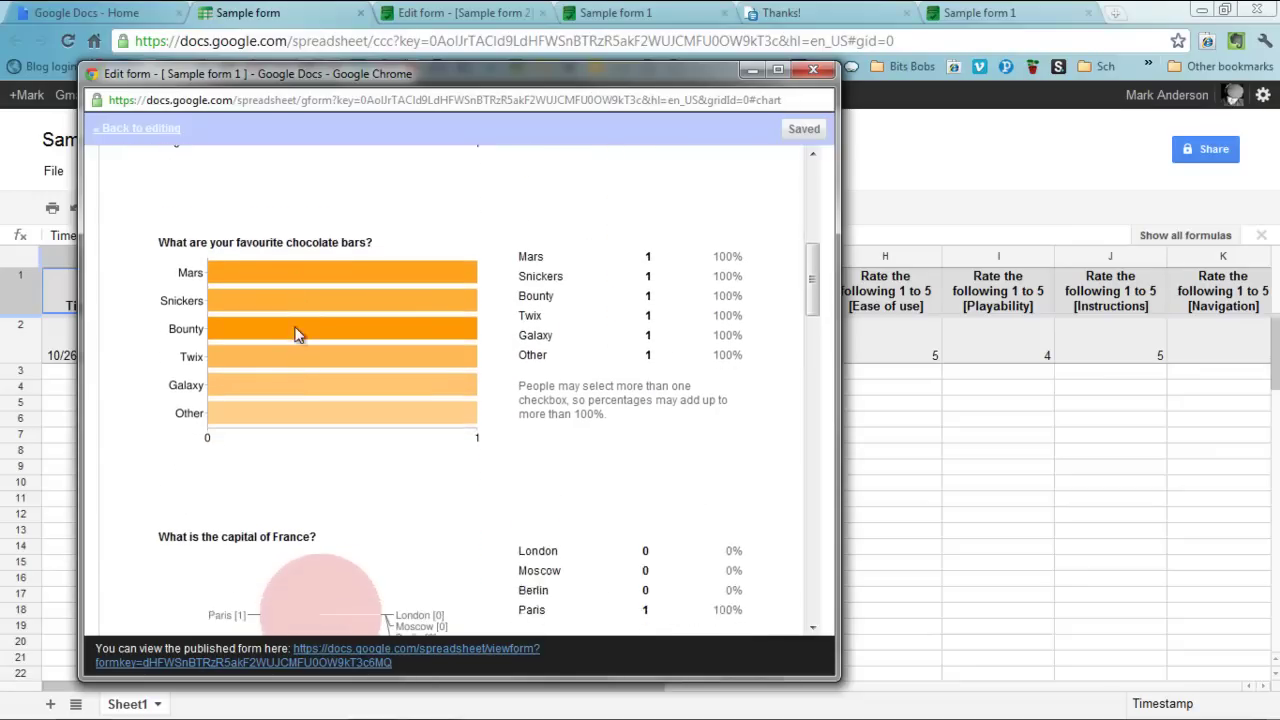
scroll(443, 383, down, 6)
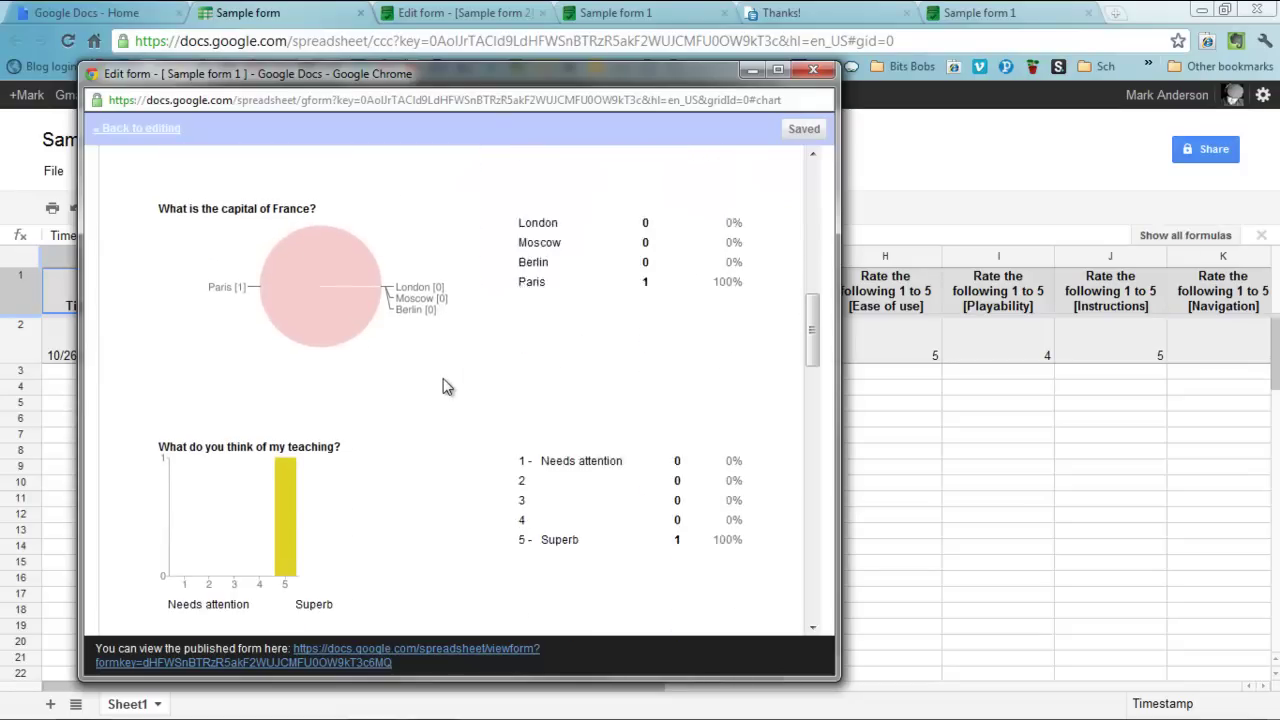
scroll(441, 393, down, 8)
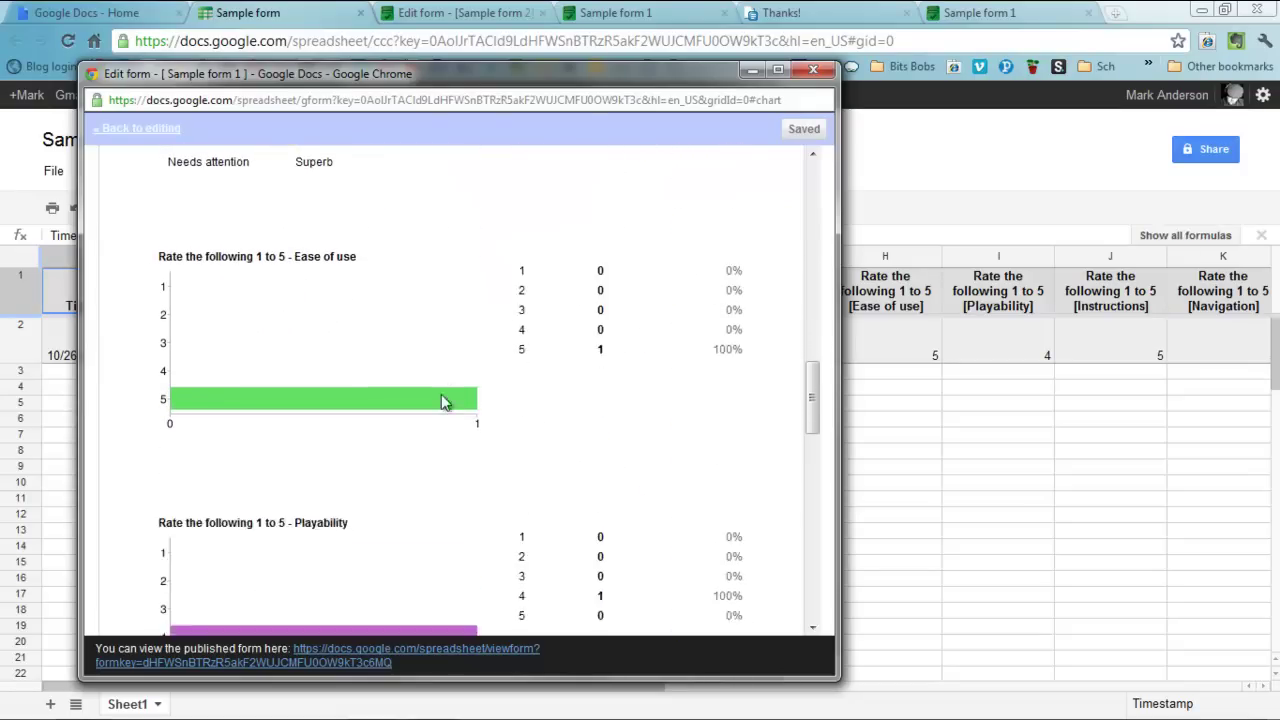
scroll(441, 395, down, 8)
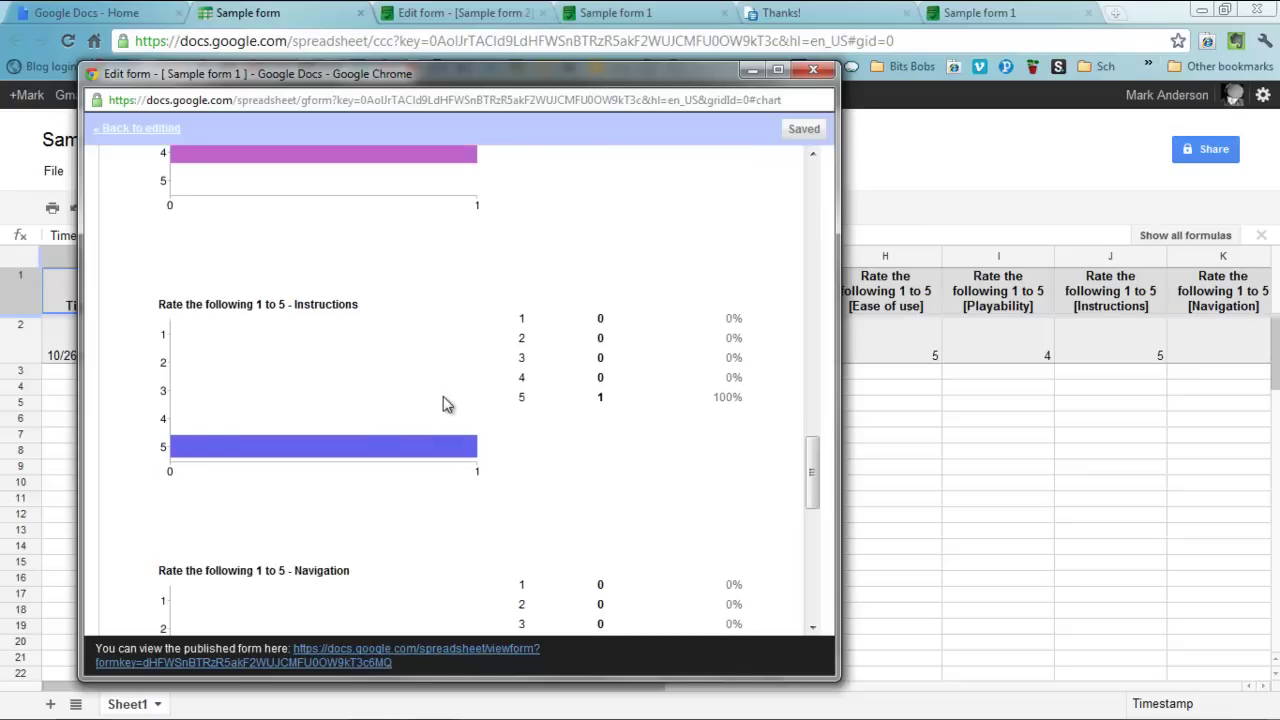
scroll(447, 403, down, 8)
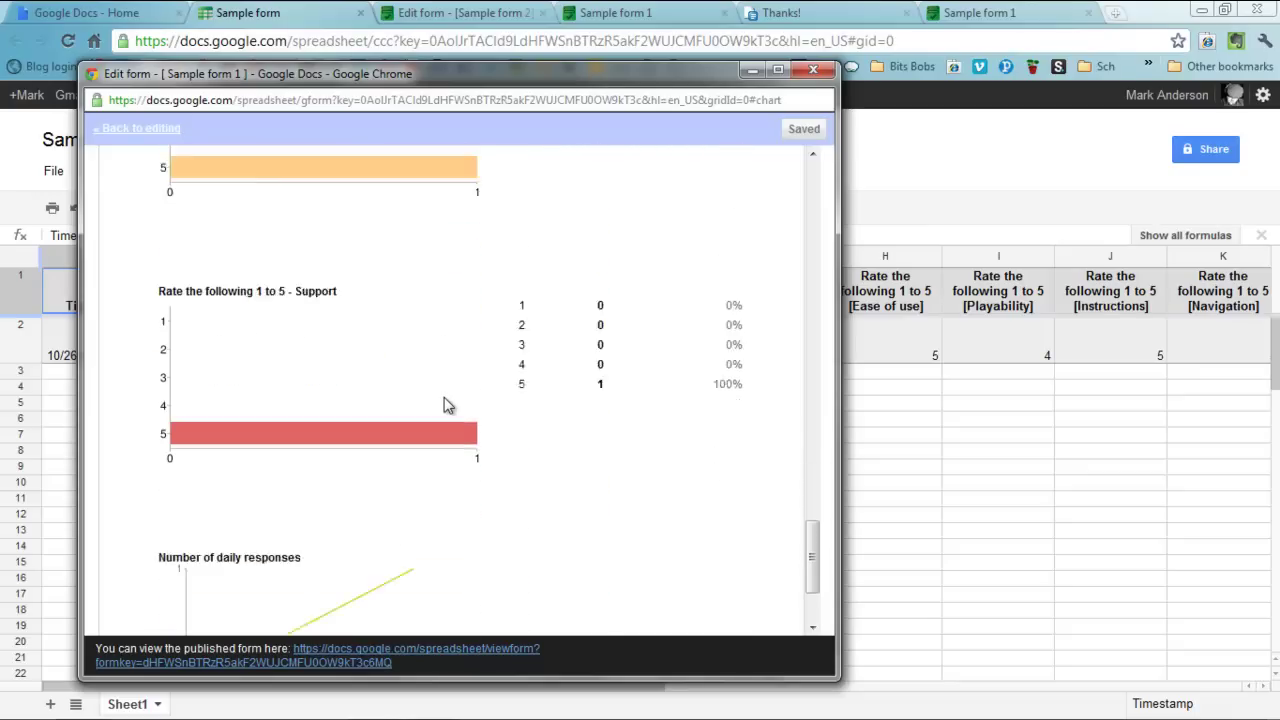
scroll(446, 404, up, 12)
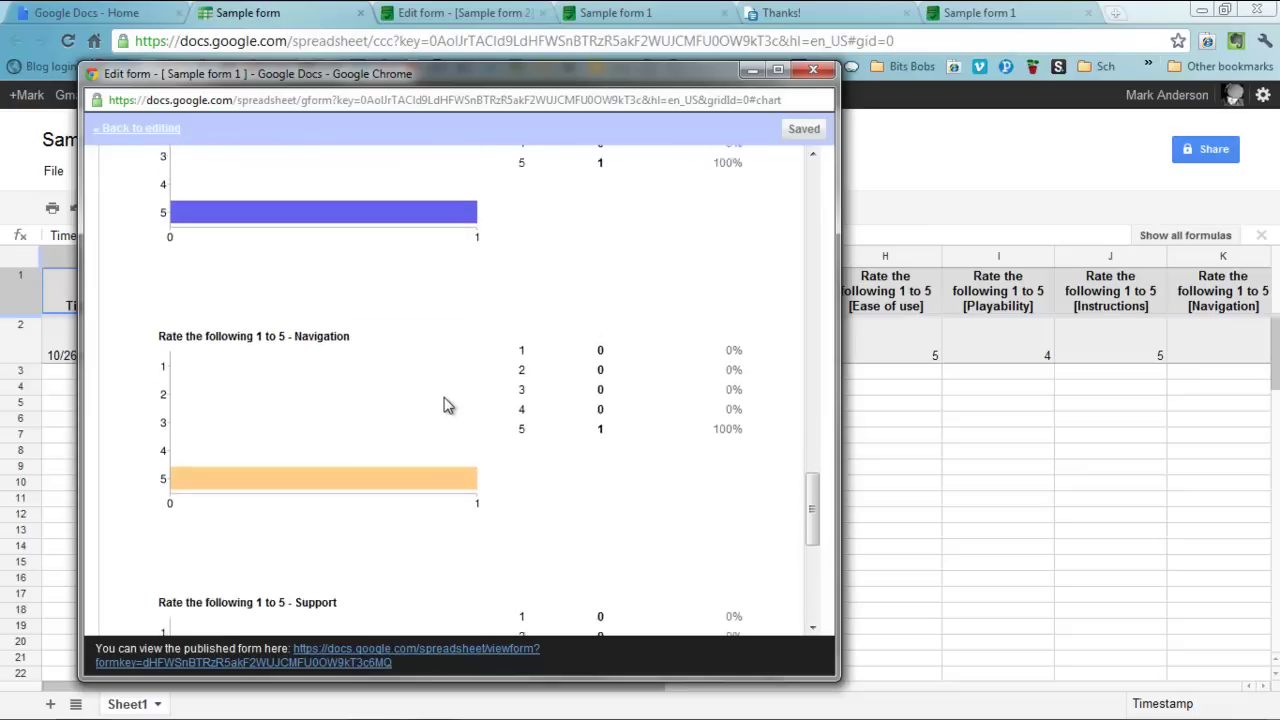
scroll(446, 404, up, 12)
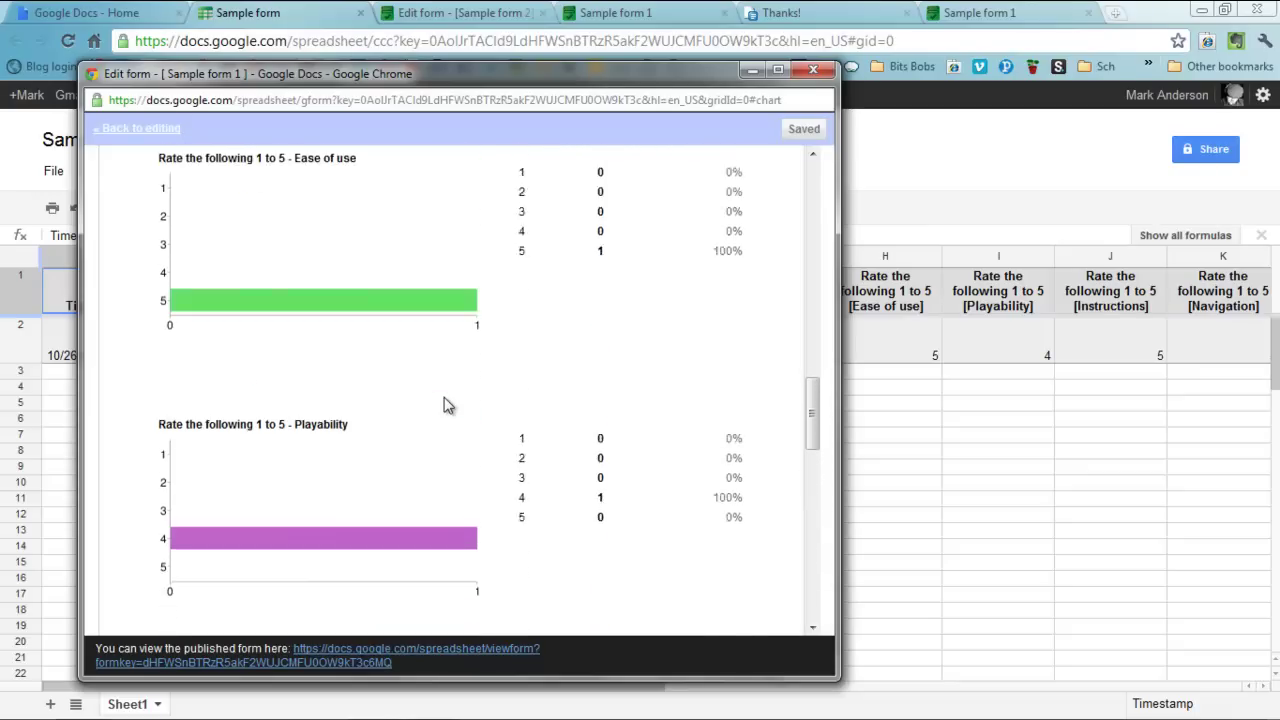
scroll(446, 404, up, 10)
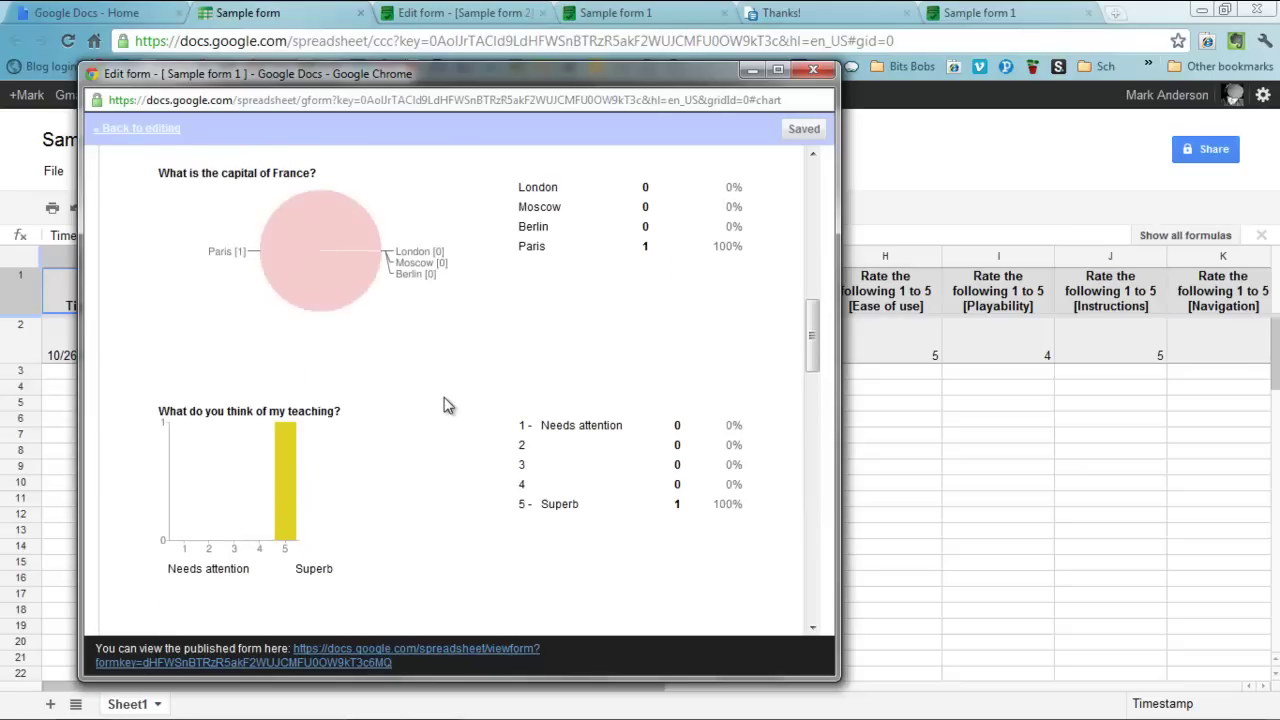
scroll(447, 404, up, 8)
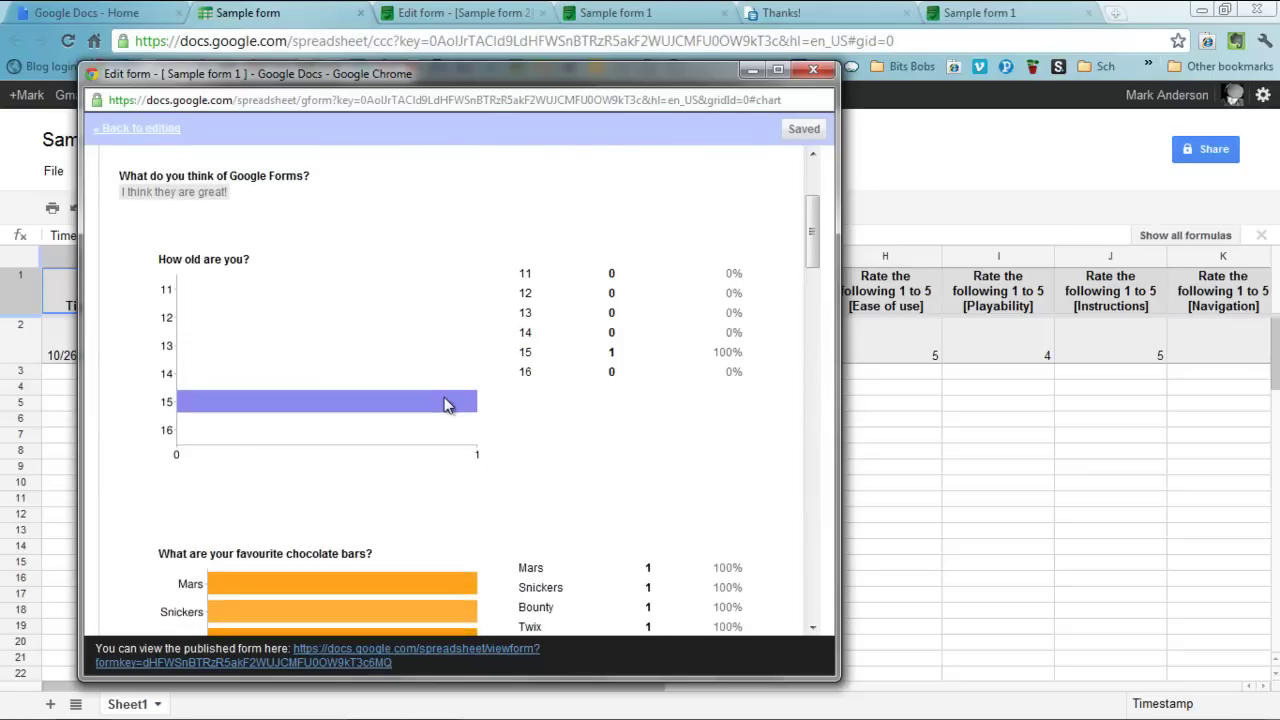
scroll(447, 404, up, 1)
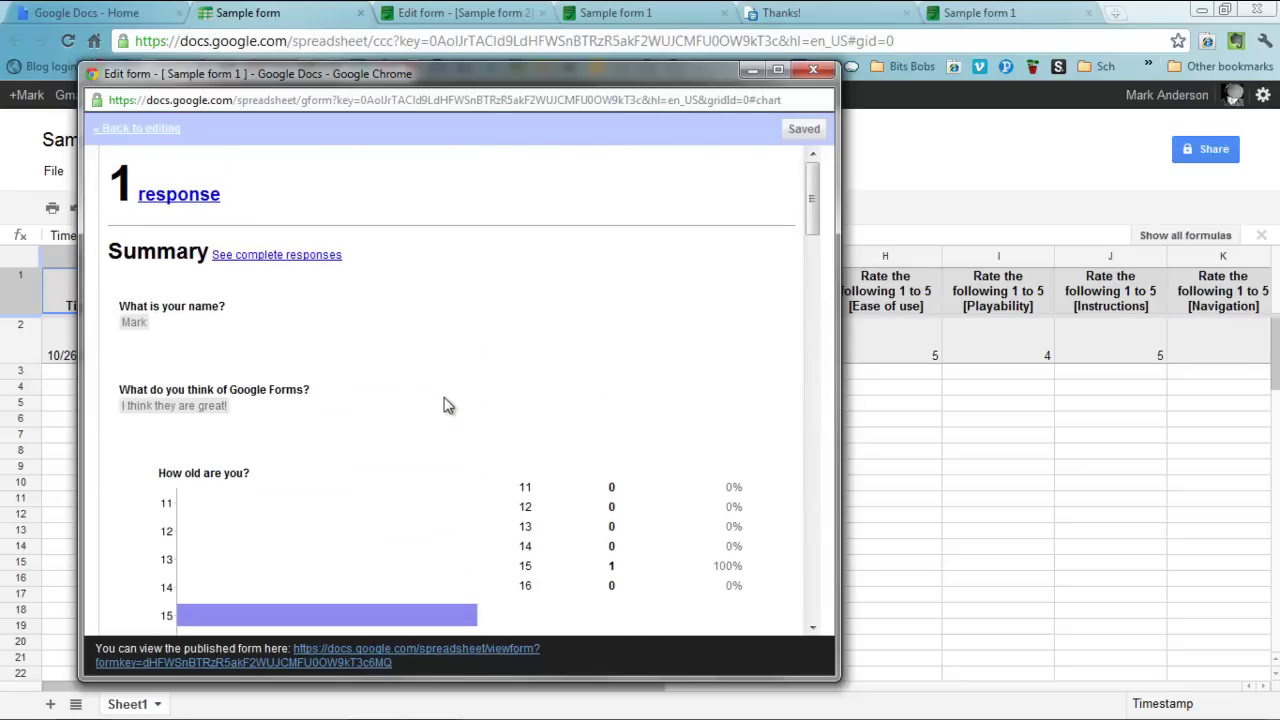